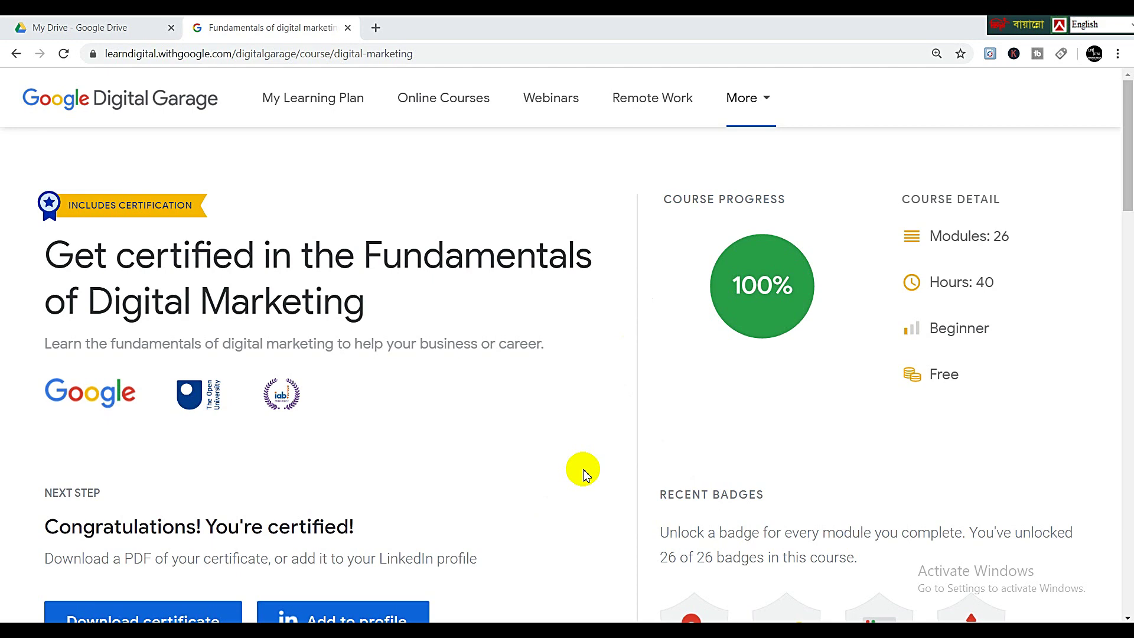
{"action": "scroll", "coordinate": [532, 276], "scroll_direction": "down", "scroll_amount": 2}
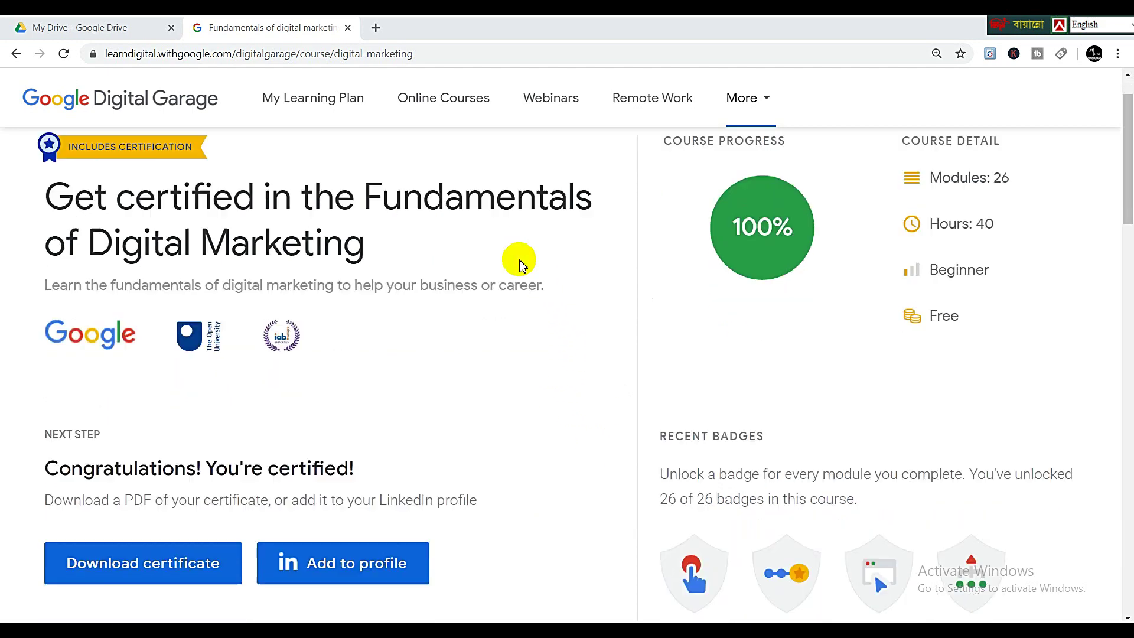
{"action": "scroll", "coordinate": [519, 264], "scroll_direction": "down", "scroll_amount": 1}
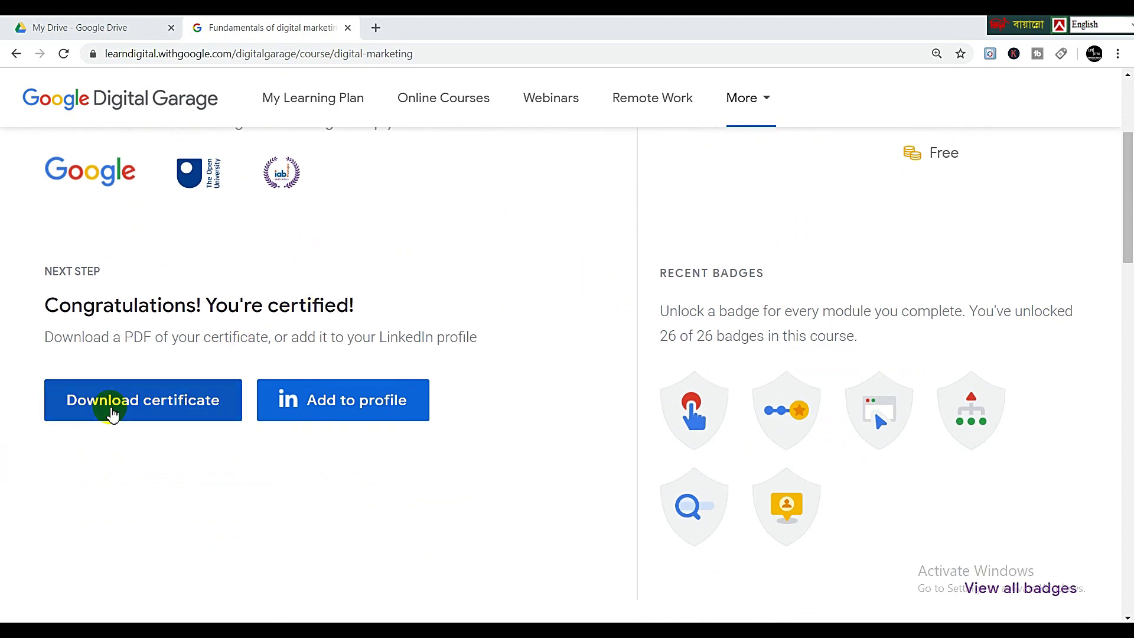
- Download the Digital Garage certificate as a PDF and return to the Digital Marketing course tab
{"action": "left_click", "coordinate": [125, 407]}
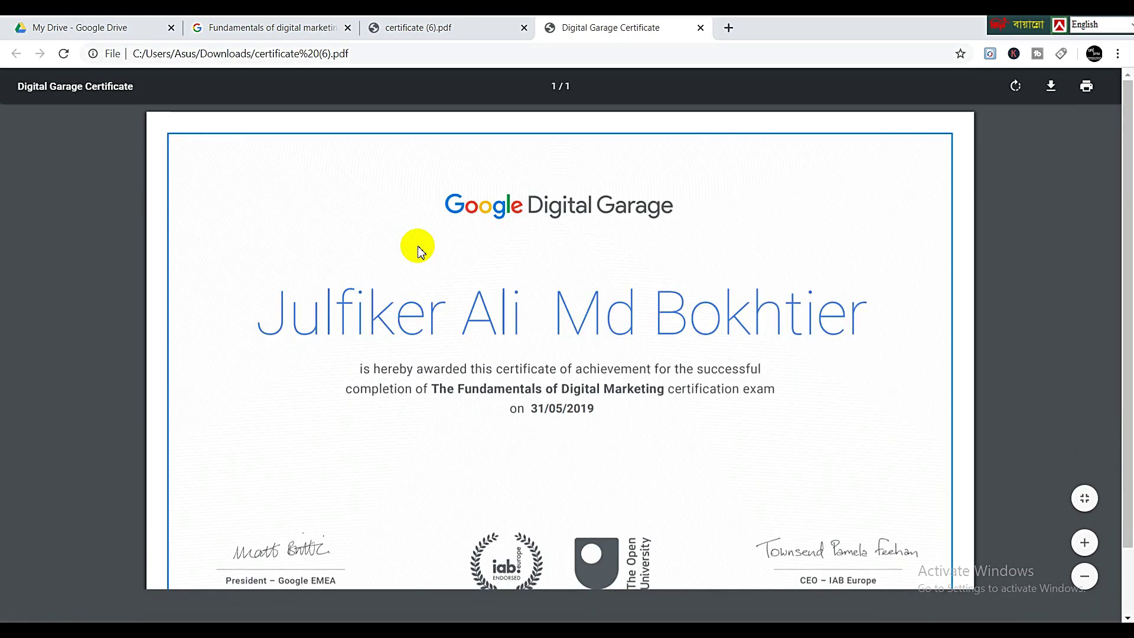
{"action": "scroll", "coordinate": [448, 230], "scroll_direction": "down", "scroll_amount": 1}
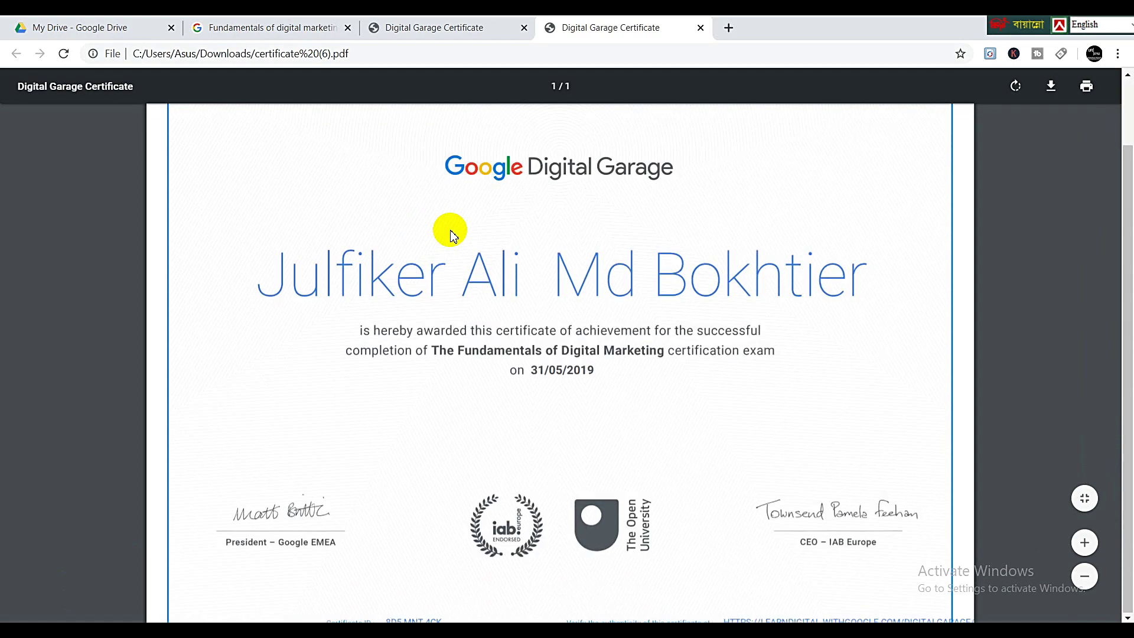
{"action": "scroll", "coordinate": [381, 217], "scroll_direction": "up", "scroll_amount": 1}
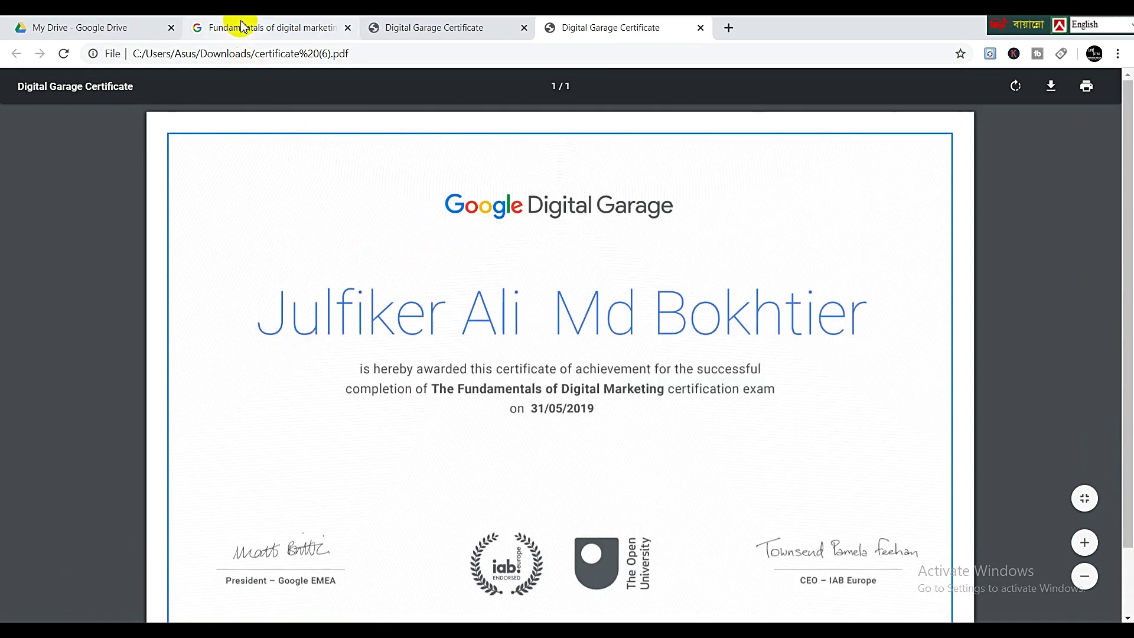
{"action": "left_click", "coordinate": [240, 26]}
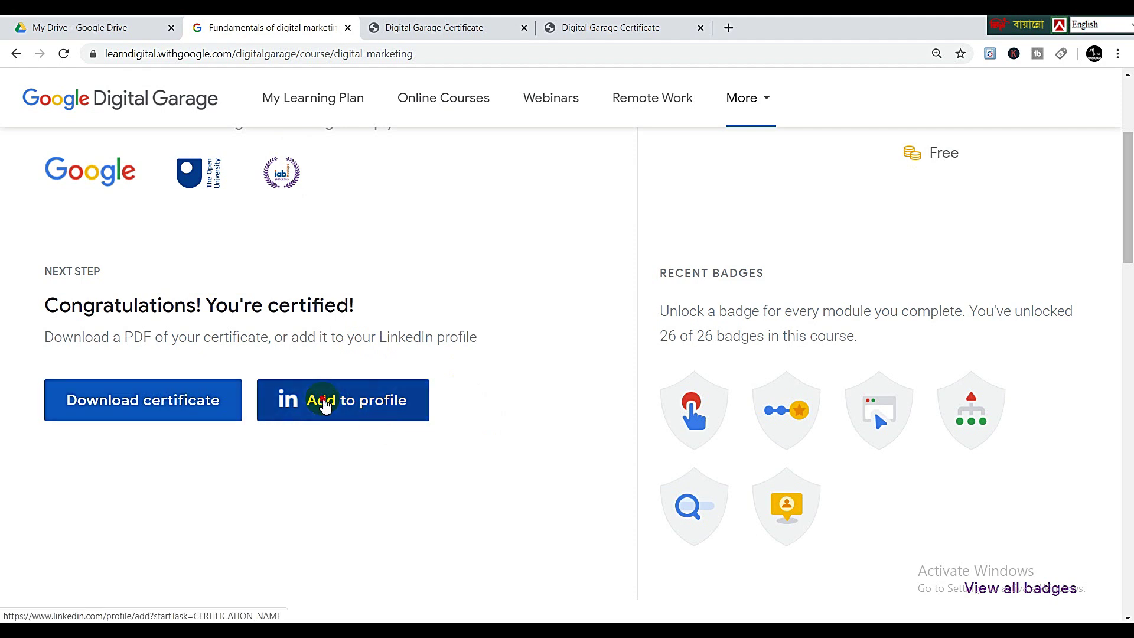
- Start a LinkedIn certification entry from the course, then go back for the course title
{"action": "left_click", "coordinate": [324, 405]}
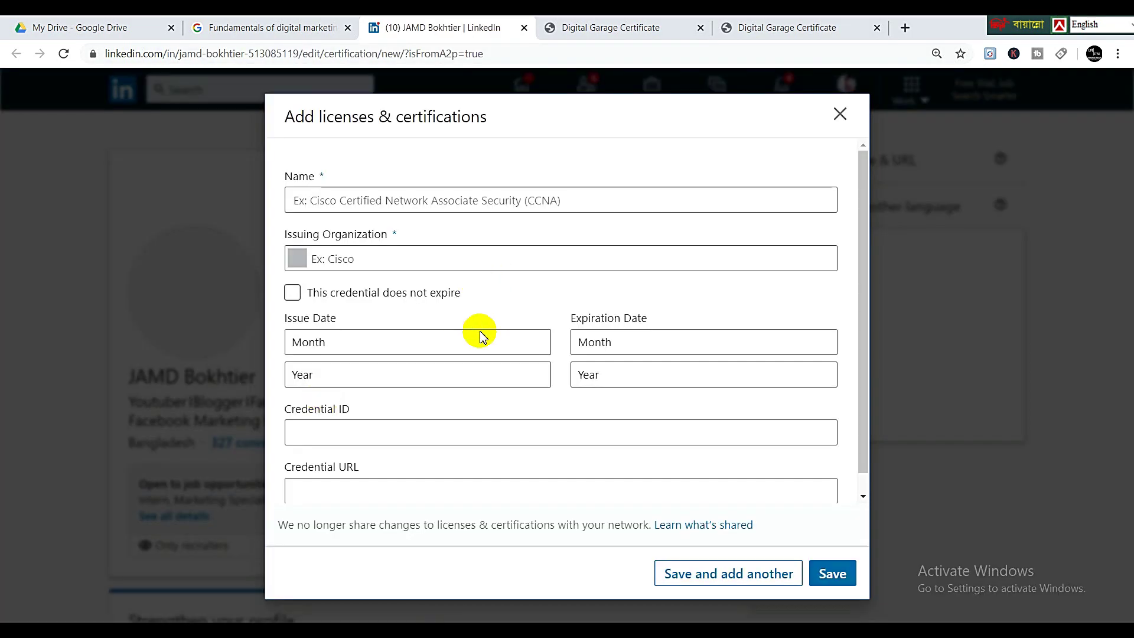
{"action": "left_click", "coordinate": [398, 200]}
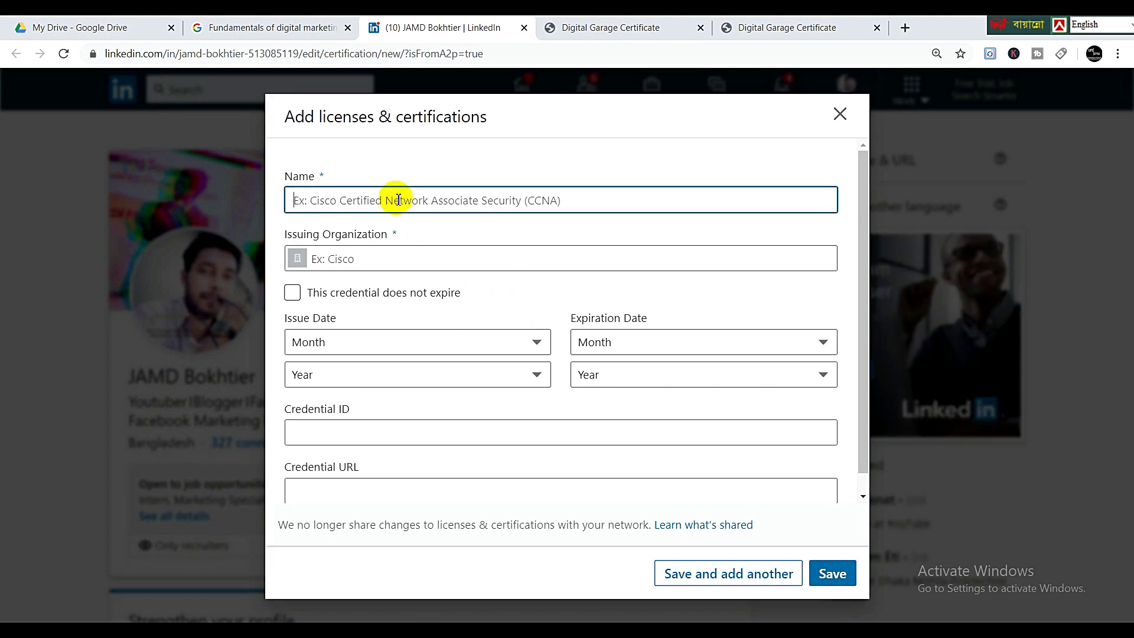
{"action": "left_click", "coordinate": [288, 29]}
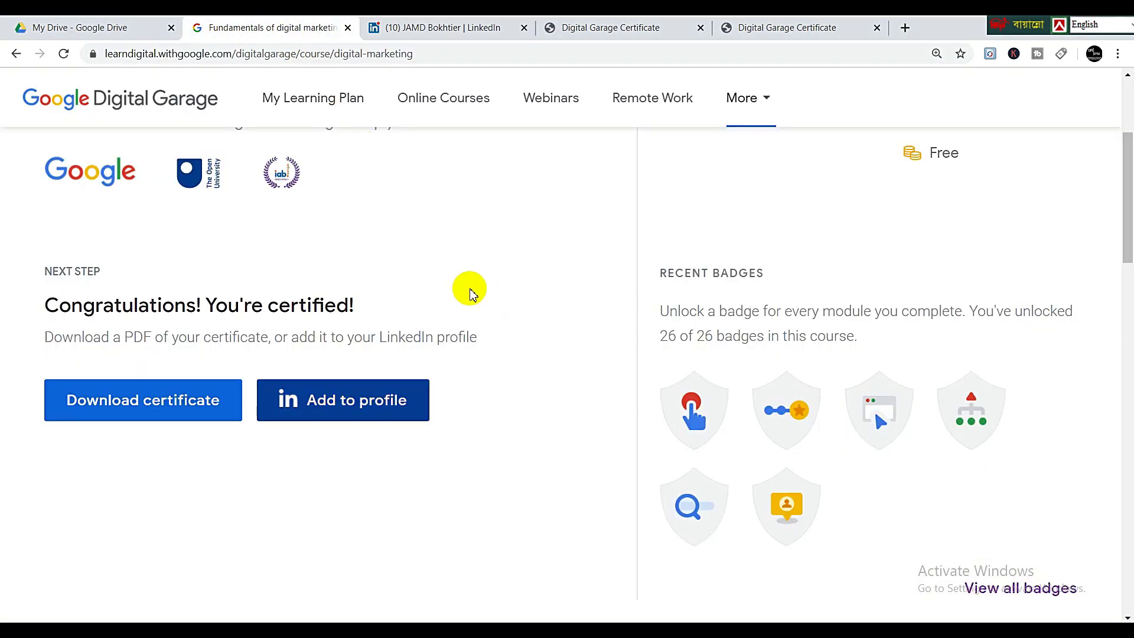
{"action": "scroll", "coordinate": [470, 293], "scroll_direction": "up", "scroll_amount": 1}
{"action": "scroll", "coordinate": [462, 283], "scroll_direction": "up", "scroll_amount": 4}
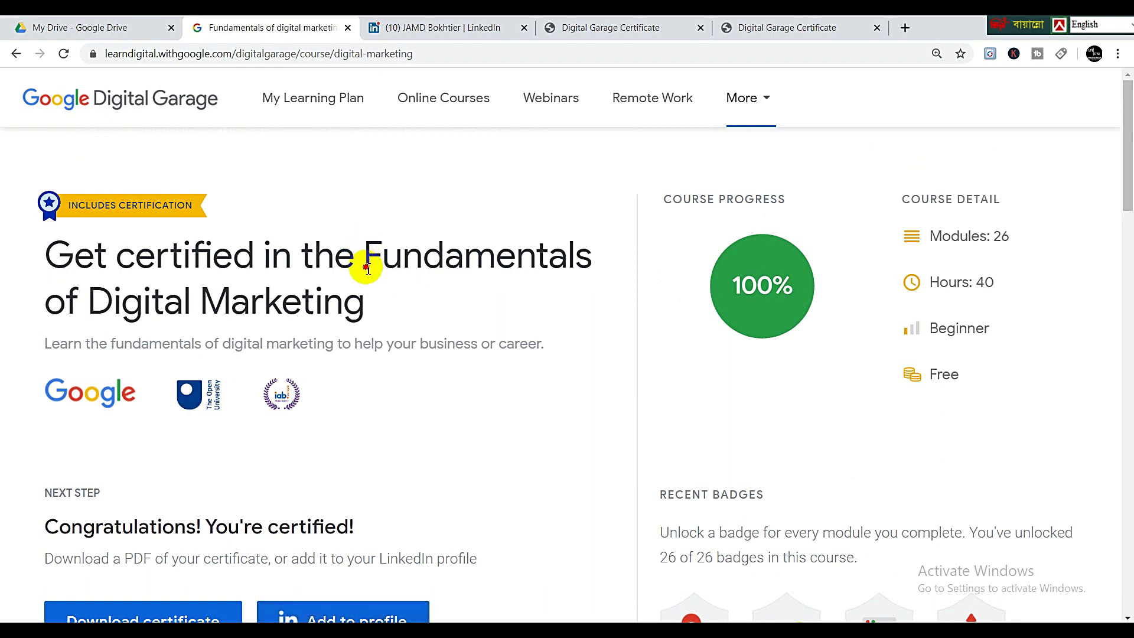
- Copy the heading 'Fundamentals of Digital Marketing' and go back to the LinkedIn form
{"action": "left_click_drag", "start_coordinate": [365, 255], "coordinate": [404, 295]}
{"action": "key", "text": "ctrl+c"}
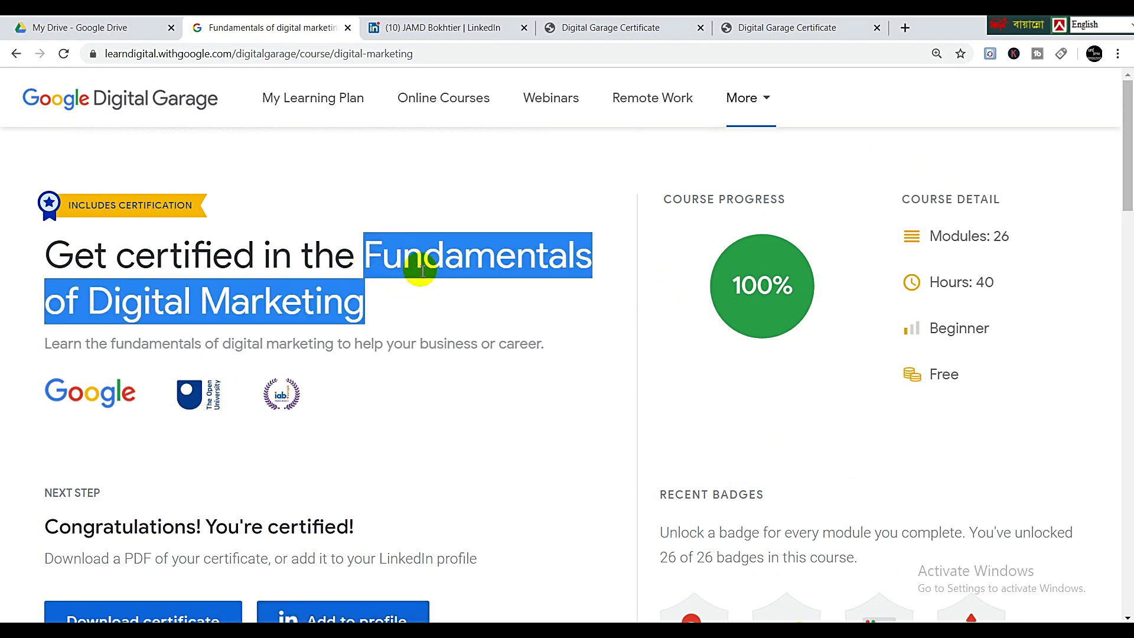
{"action": "right_click", "coordinate": [429, 252]}
{"action": "left_click", "coordinate": [474, 261]}
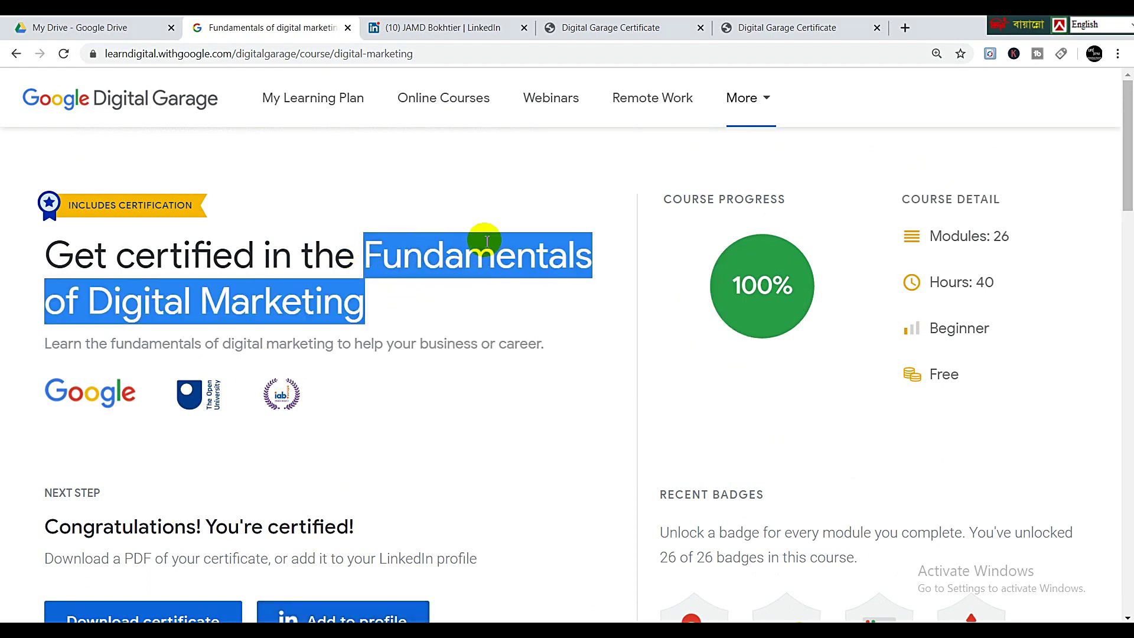
{"action": "left_click", "coordinate": [442, 28]}
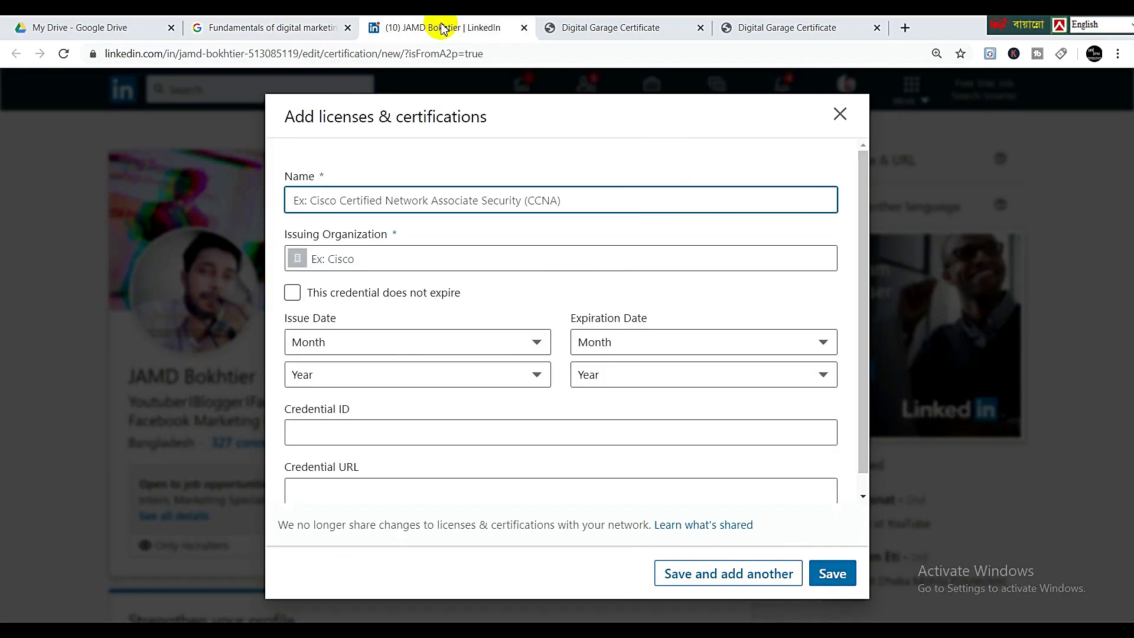
- Paste 'Fundamentals of Digital Marketing' as the name, pick Google as issuer, and mark non-expiring
{"action": "right_click", "coordinate": [392, 199]}
{"action": "left_click", "coordinate": [435, 309]}
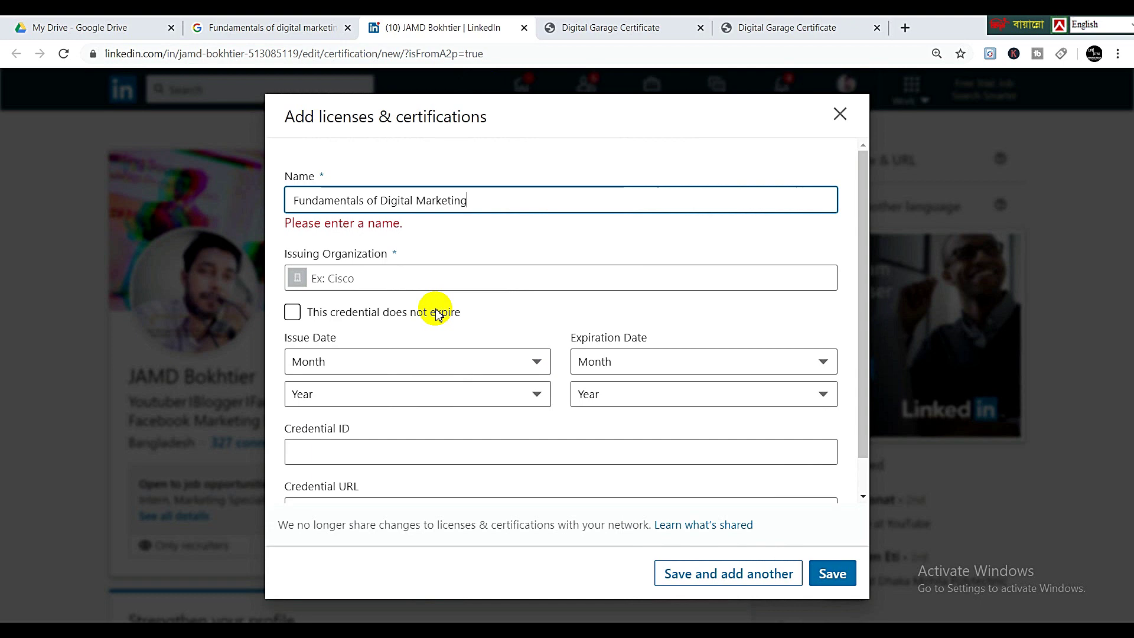
{"action": "left_click", "coordinate": [370, 278]}
{"action": "type", "text": "G"}
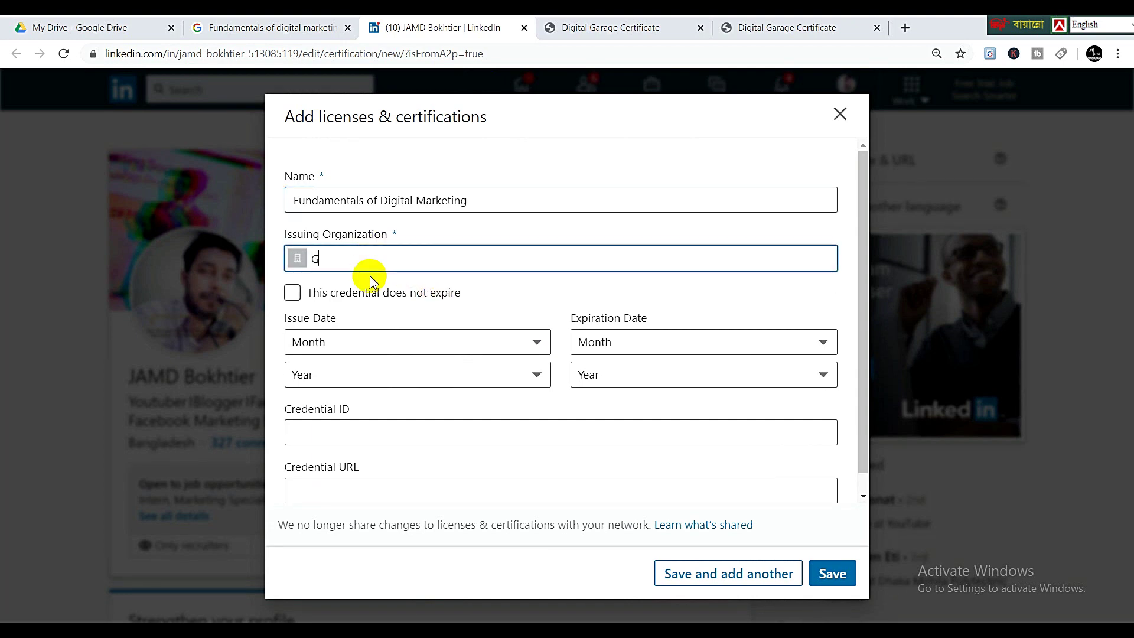
{"action": "type", "text": "OOGL"}
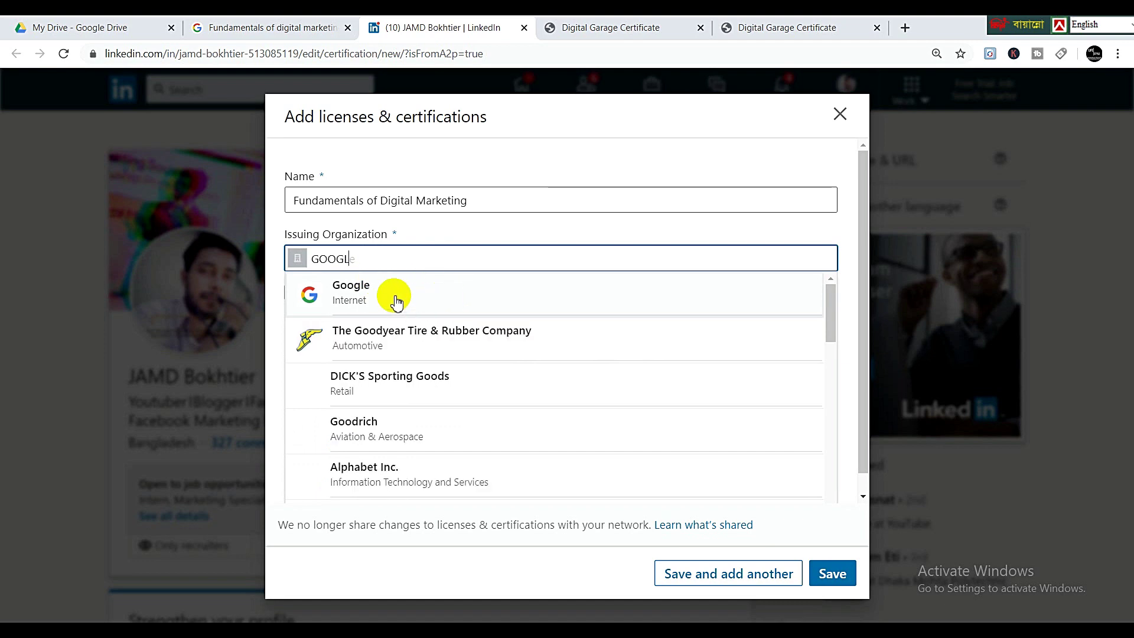
{"action": "type", "text": "E"}
{"action": "left_click", "coordinate": [370, 297]}
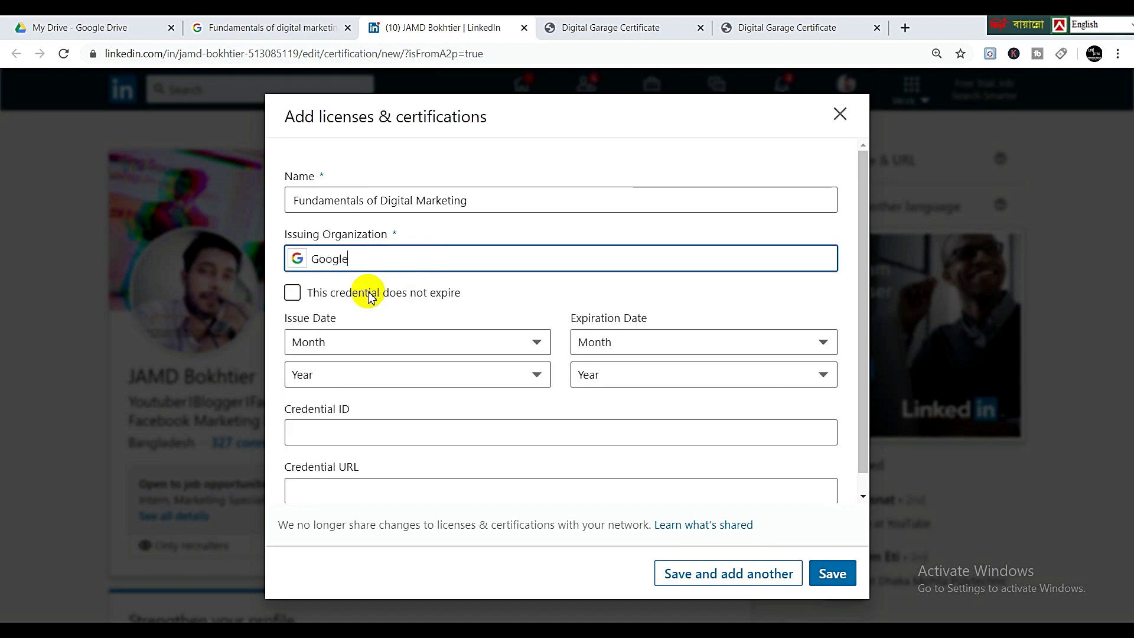
{"action": "left_click", "coordinate": [294, 292]}
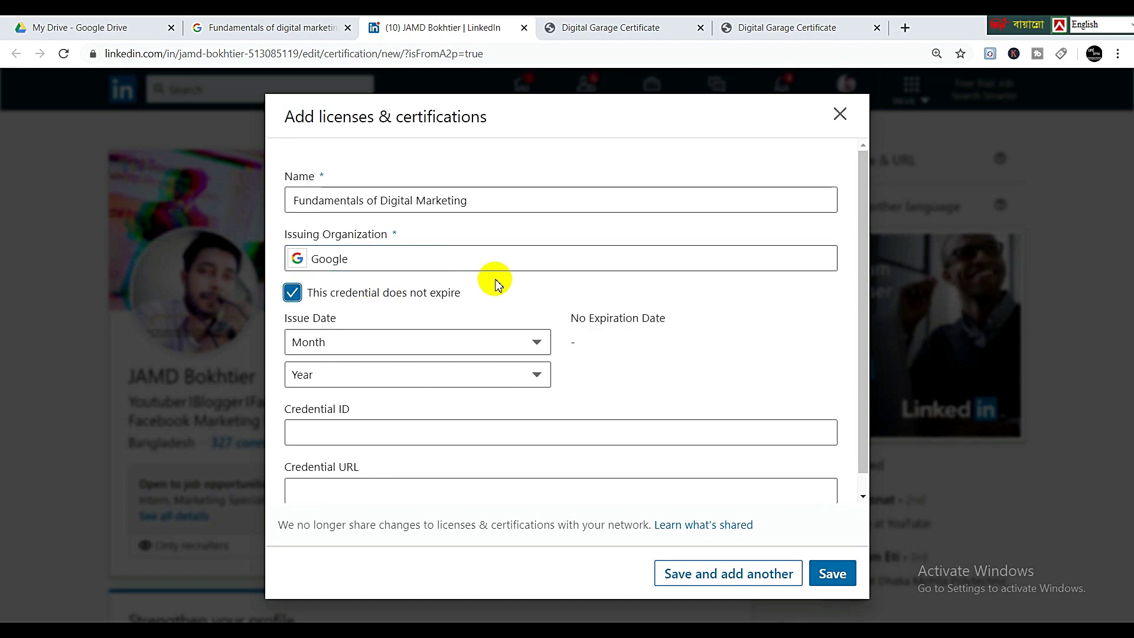
{"action": "scroll", "coordinate": [494, 282], "scroll_direction": "down", "scroll_amount": 1}
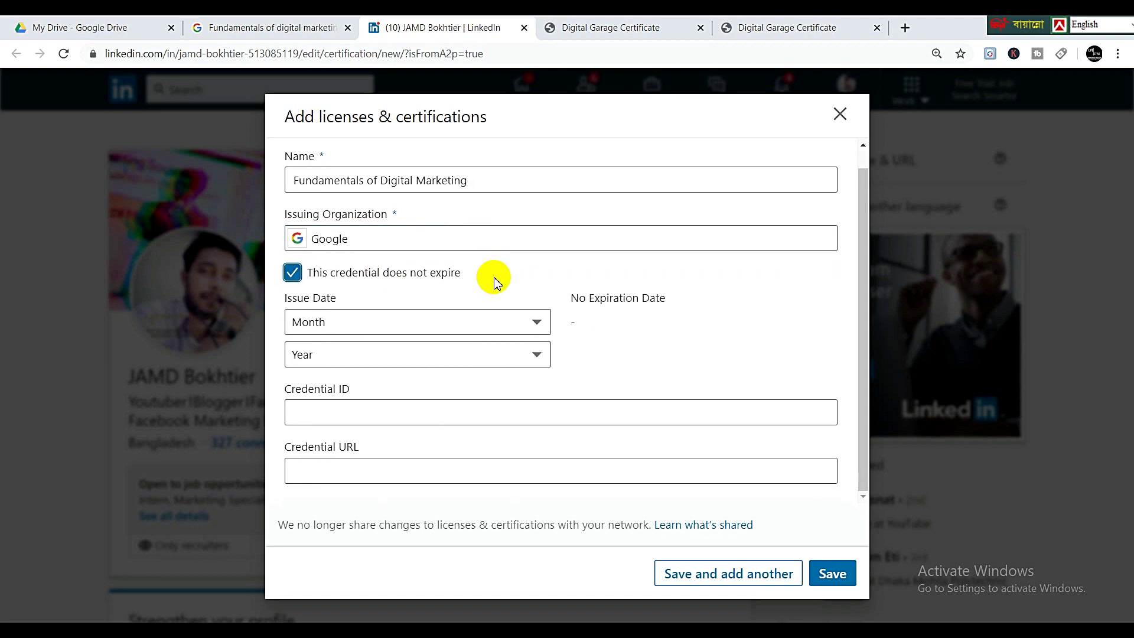
{"action": "left_click", "coordinate": [404, 418]}
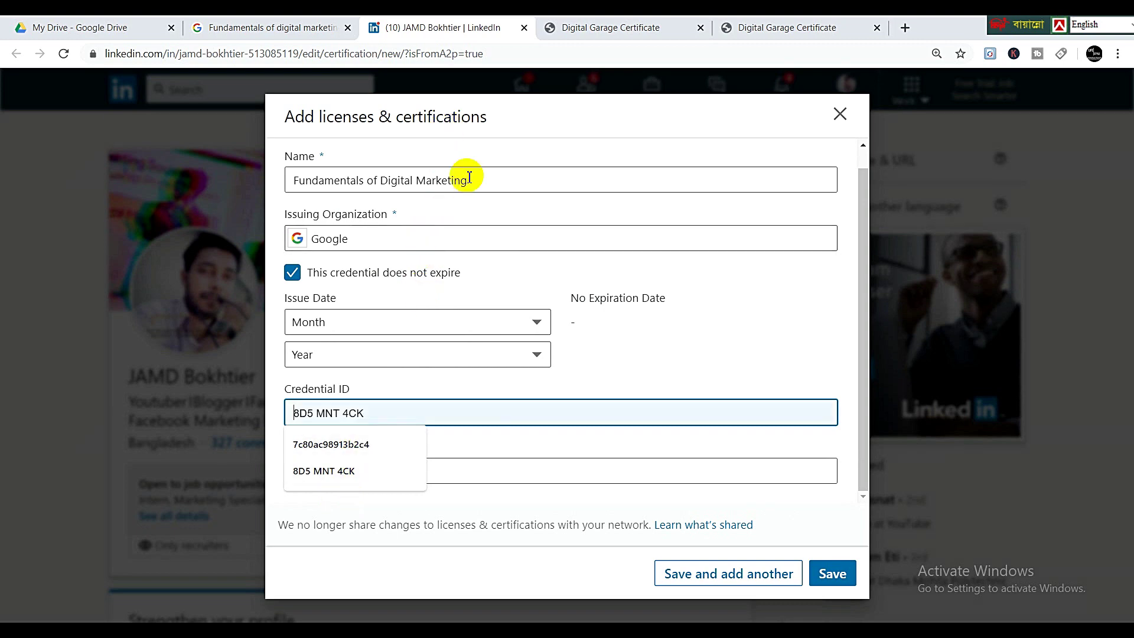
{"action": "left_click", "coordinate": [597, 34]}
{"action": "scroll", "coordinate": [596, 317], "scroll_direction": "down", "scroll_amount": 2}
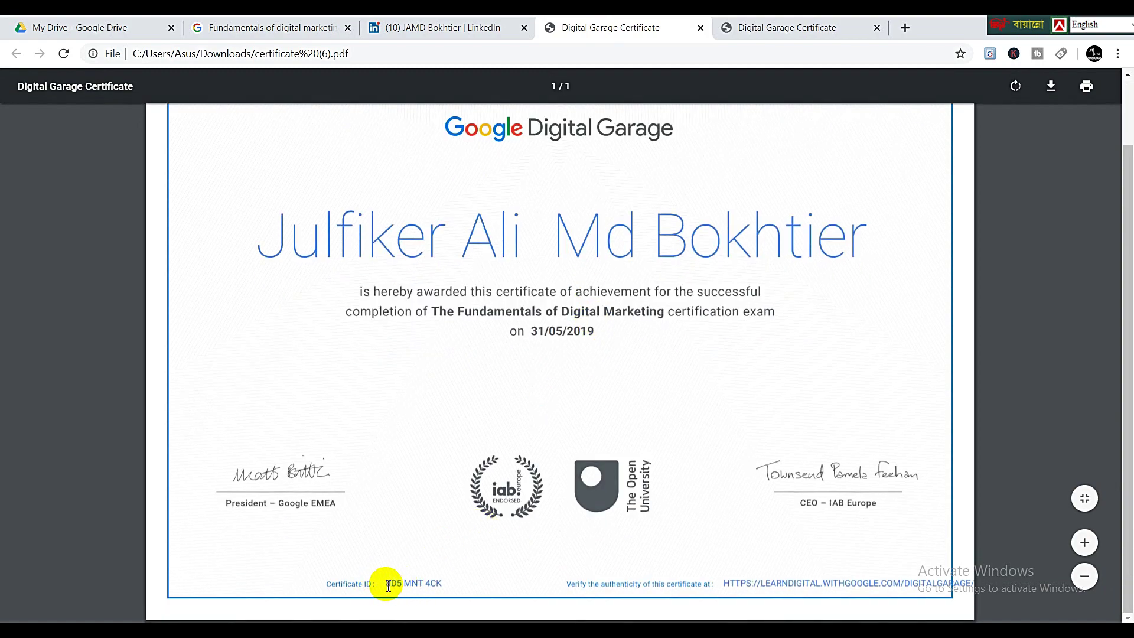
{"action": "left_click_drag", "start_coordinate": [391, 583], "coordinate": [434, 583]}
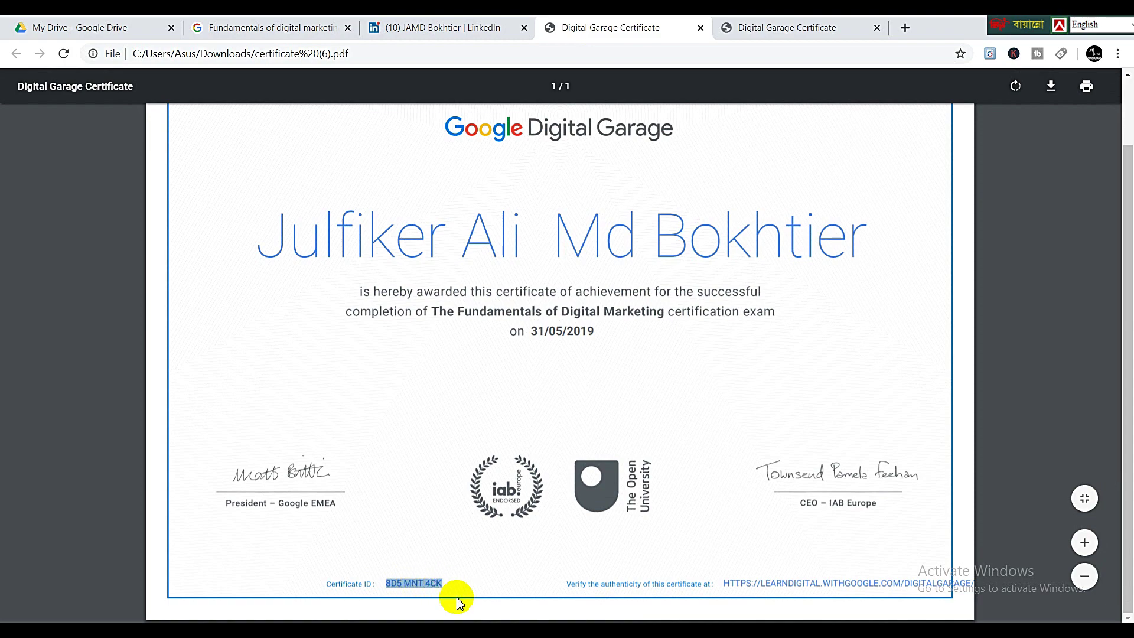
{"action": "right_click", "coordinate": [426, 587]}
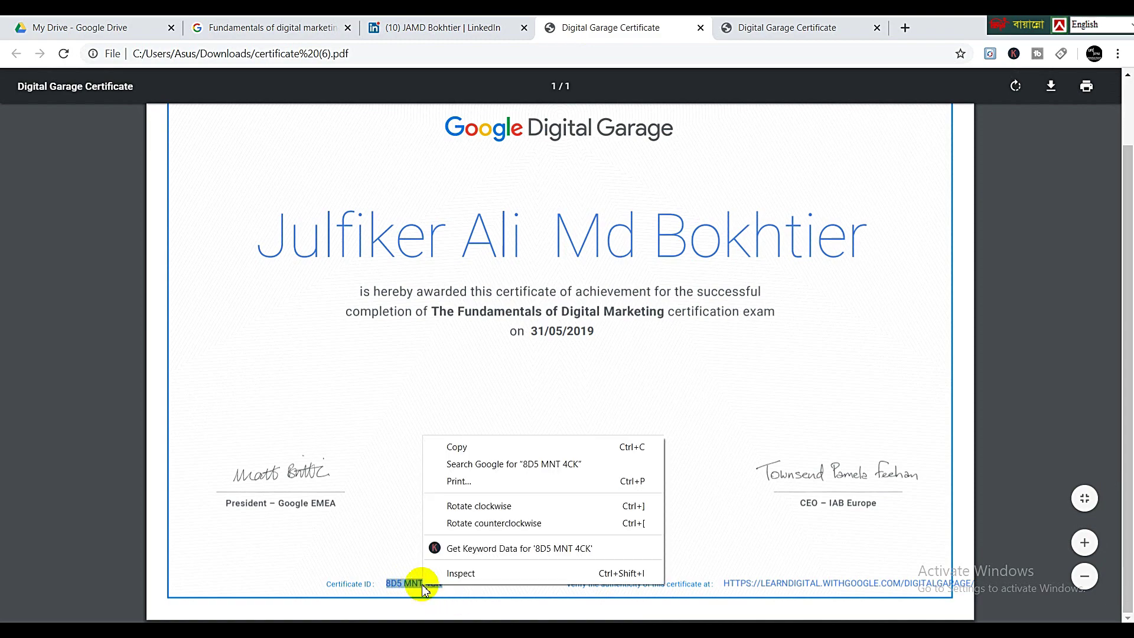
{"action": "left_click", "coordinate": [469, 447]}
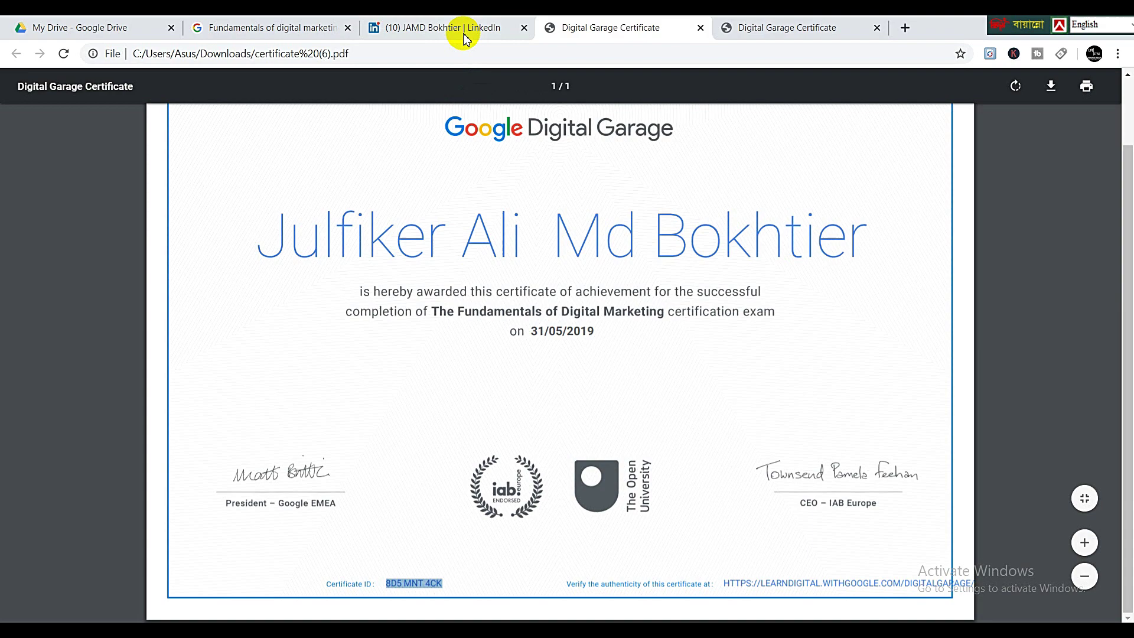
{"action": "left_click", "coordinate": [443, 28]}
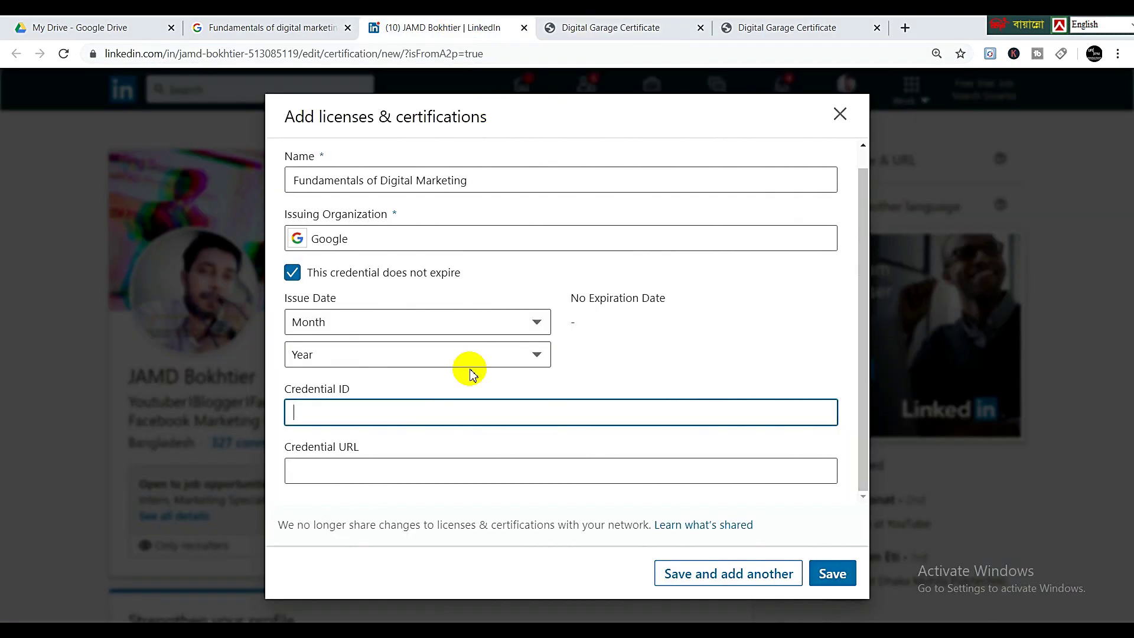
{"action": "left_click", "coordinate": [381, 408]}
{"action": "right_click", "coordinate": [380, 410]}
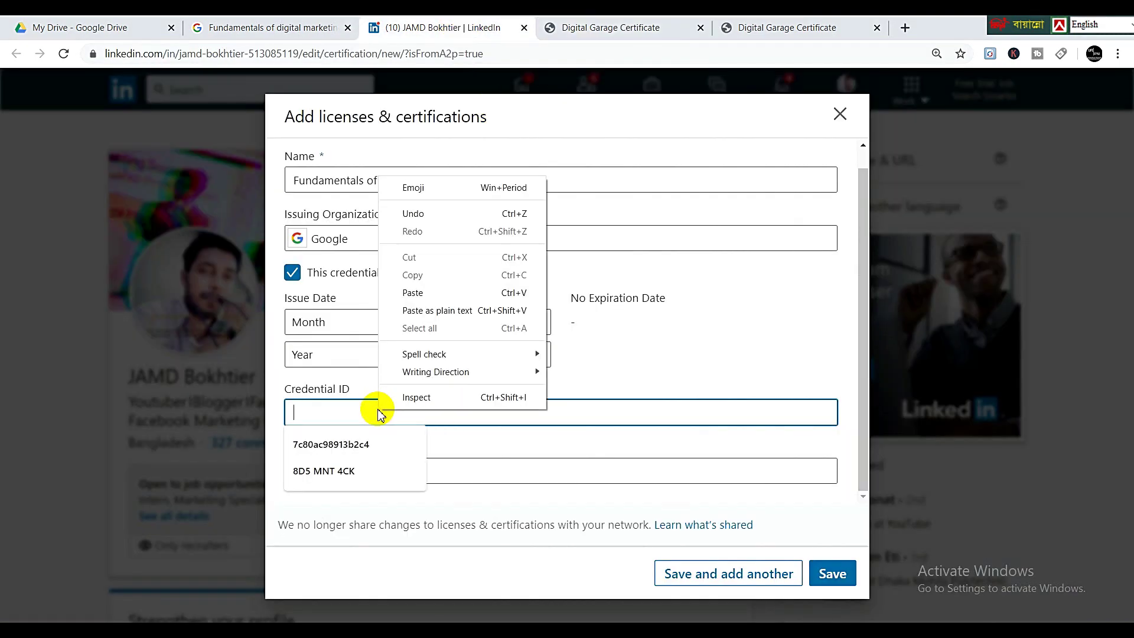
{"action": "left_click", "coordinate": [415, 304]}
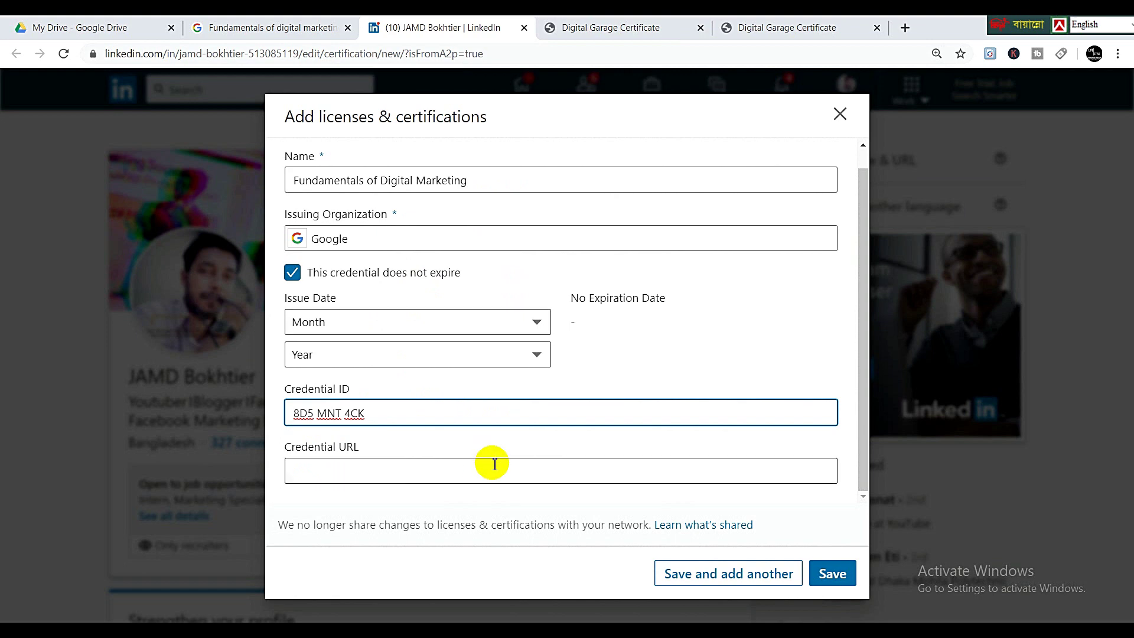
- Dismiss the Credential URL autofill suggestions and bring up Google Drive's New menu
{"action": "left_click", "coordinate": [410, 481]}
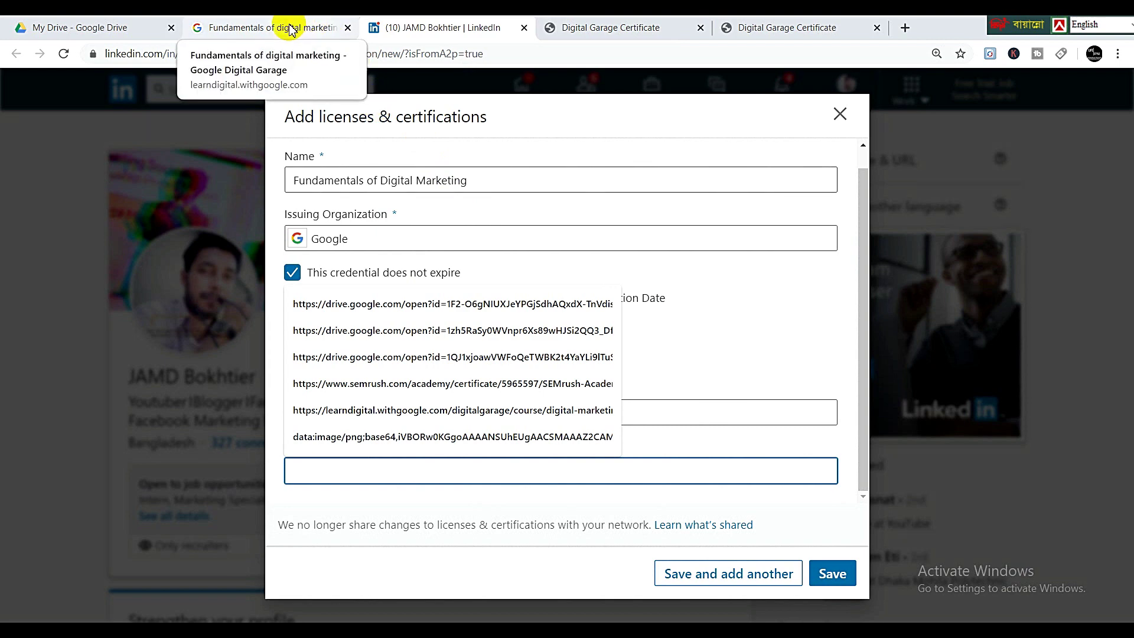
{"action": "left_click", "coordinate": [674, 615]}
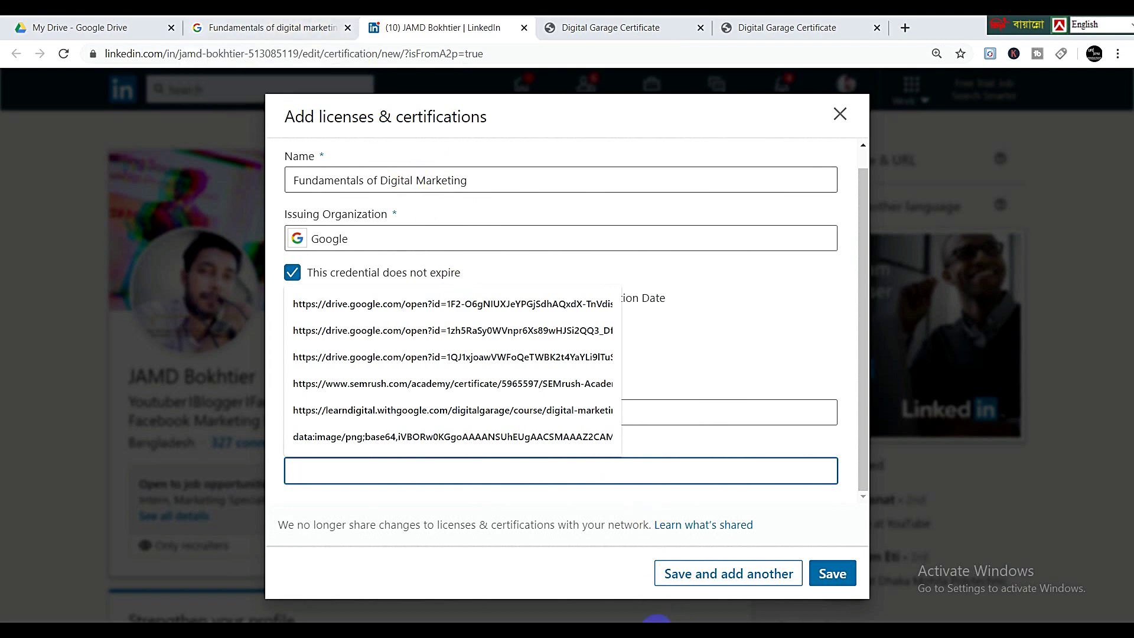
{"action": "left_click", "coordinate": [510, 608]}
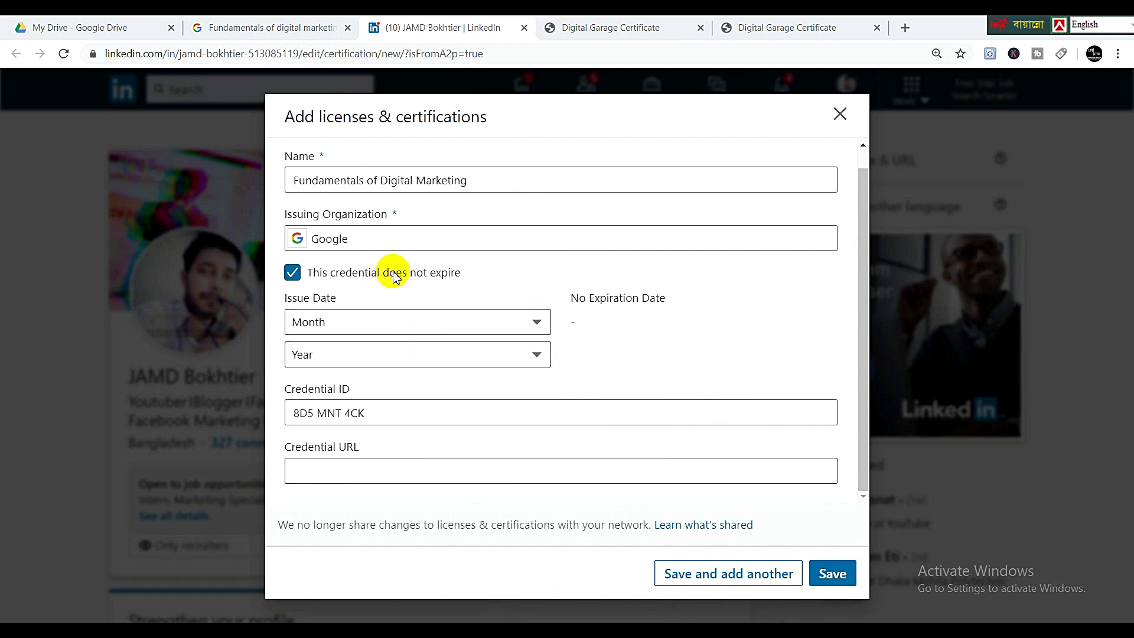
{"action": "left_click", "coordinate": [116, 33]}
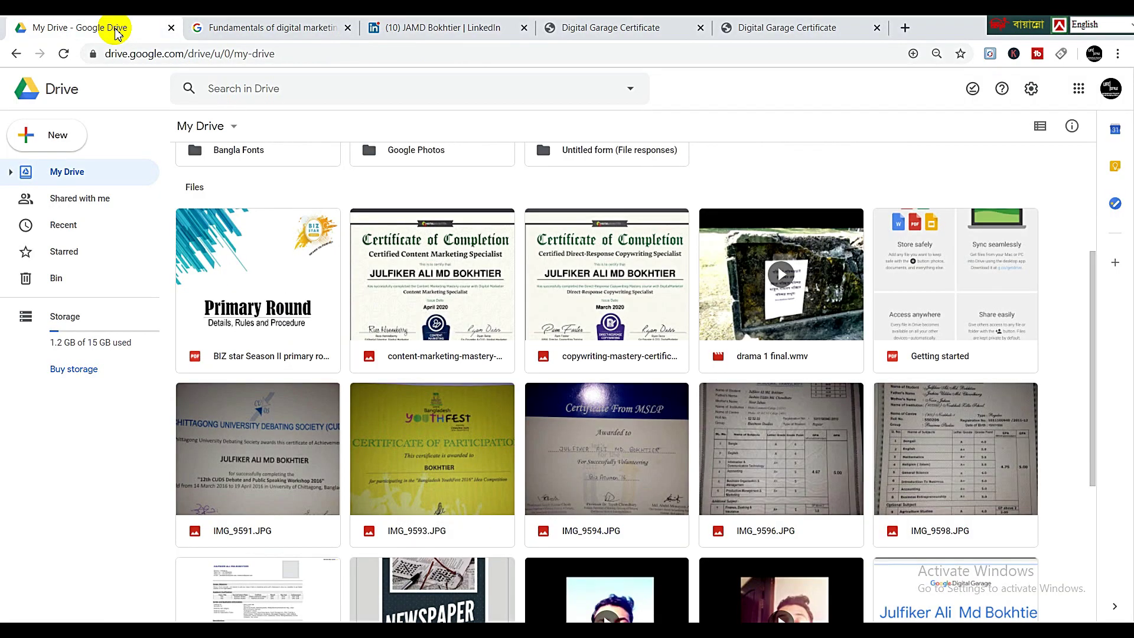
{"action": "left_click", "coordinate": [55, 139]}
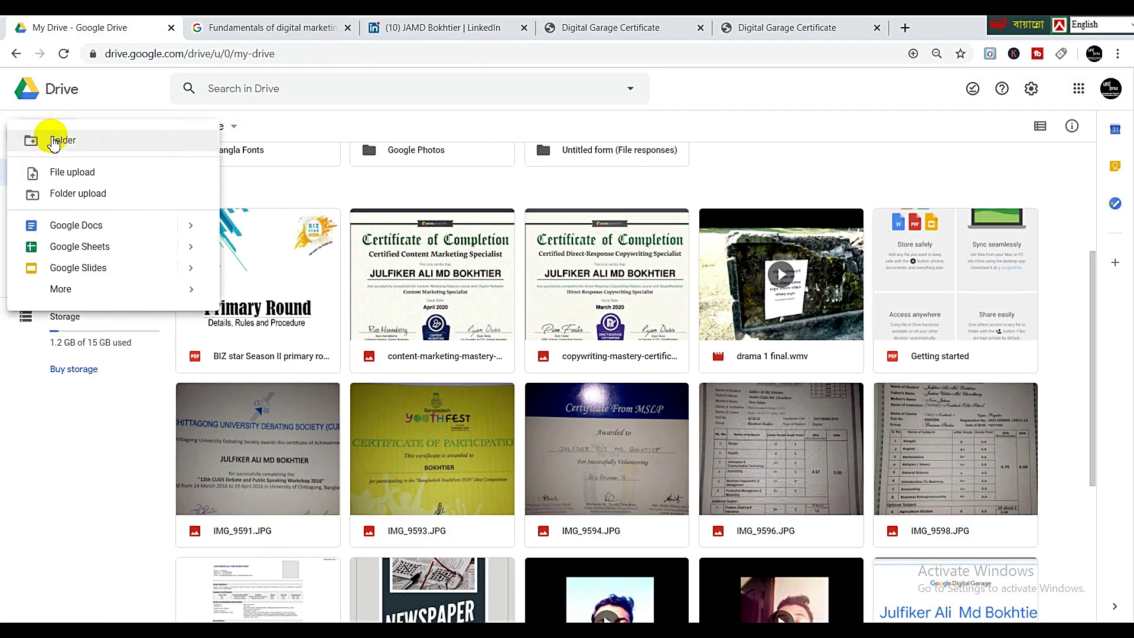
- Upload 'certificate (6).pdf' from the Downloads folder to My Drive
{"action": "left_click", "coordinate": [94, 172]}
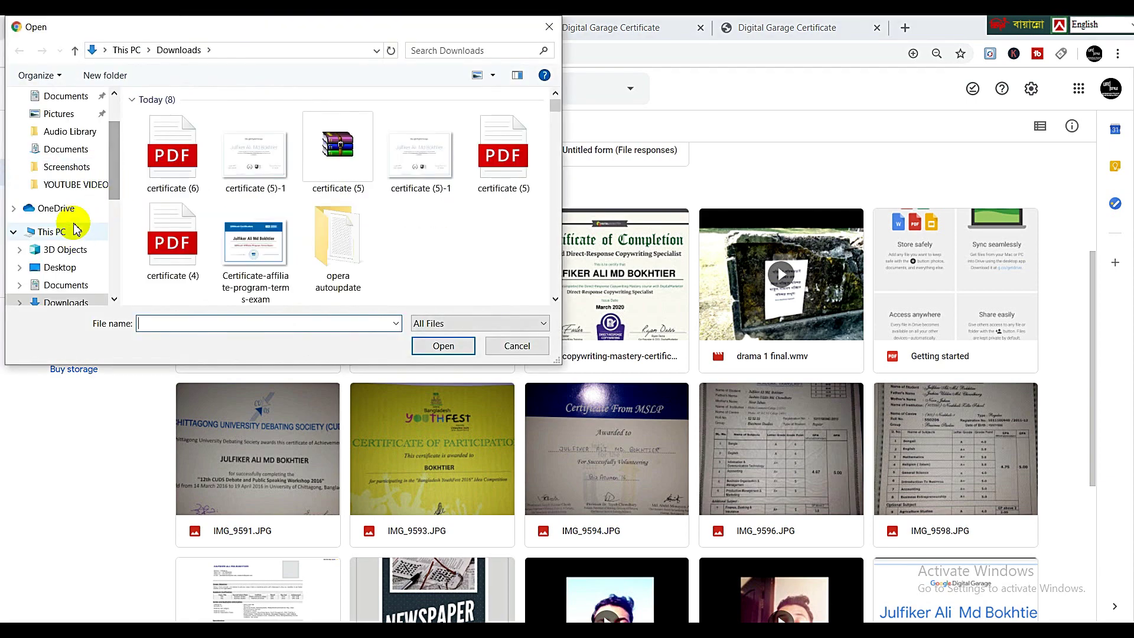
{"action": "scroll", "coordinate": [76, 177], "scroll_direction": "down", "scroll_amount": 1}
{"action": "scroll", "coordinate": [76, 152], "scroll_direction": "down", "scroll_amount": 1}
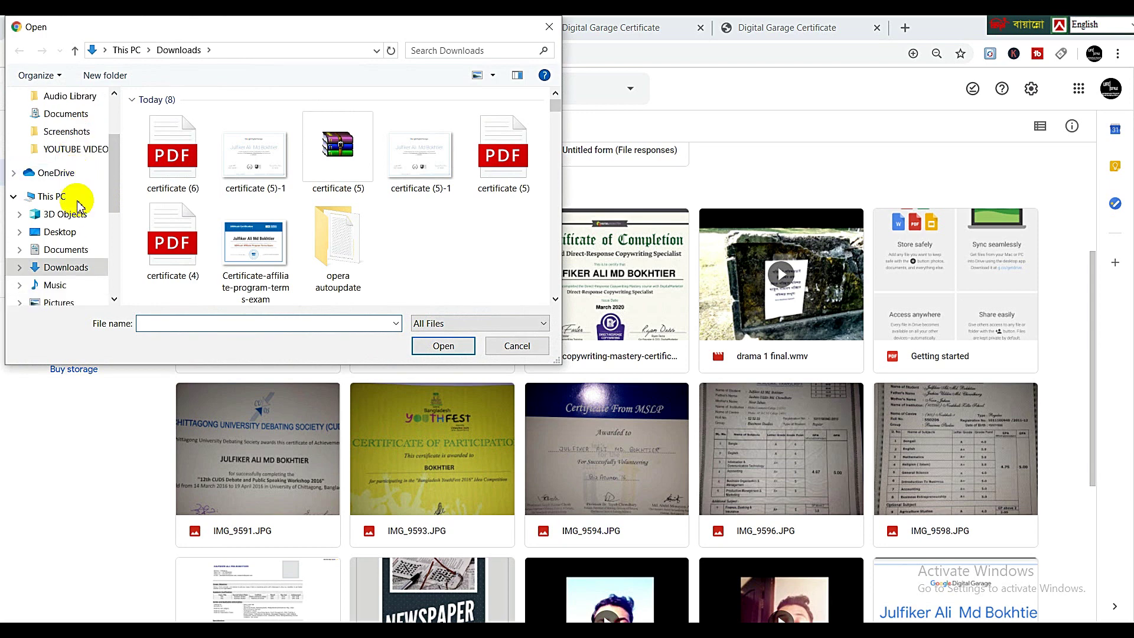
{"action": "left_click", "coordinate": [67, 268]}
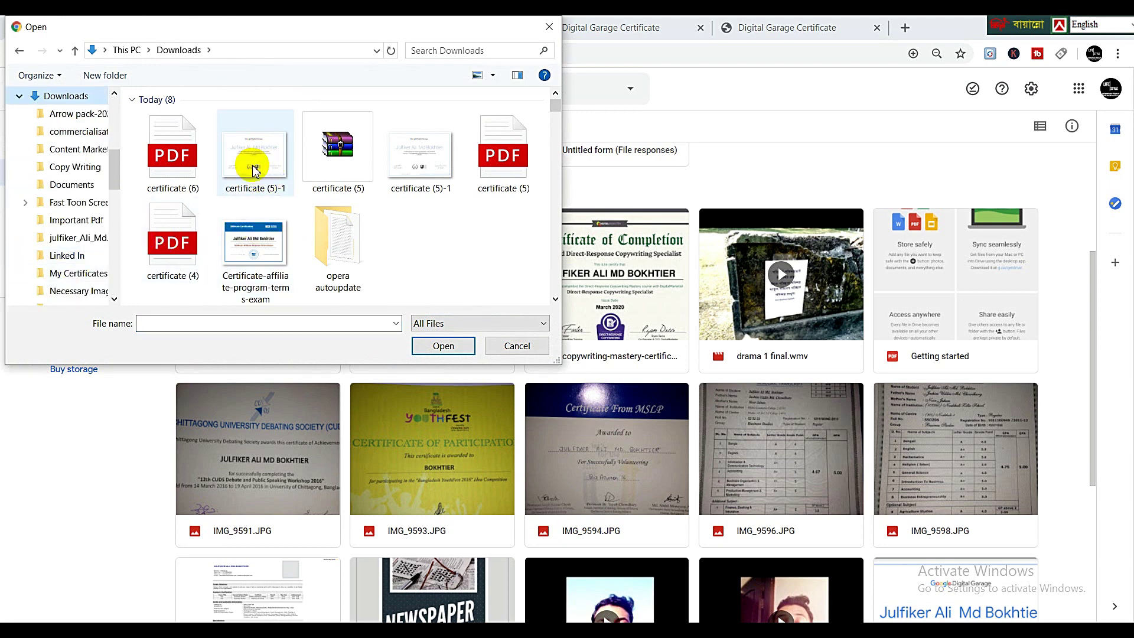
{"action": "mouse_move", "coordinate": [255, 156]}
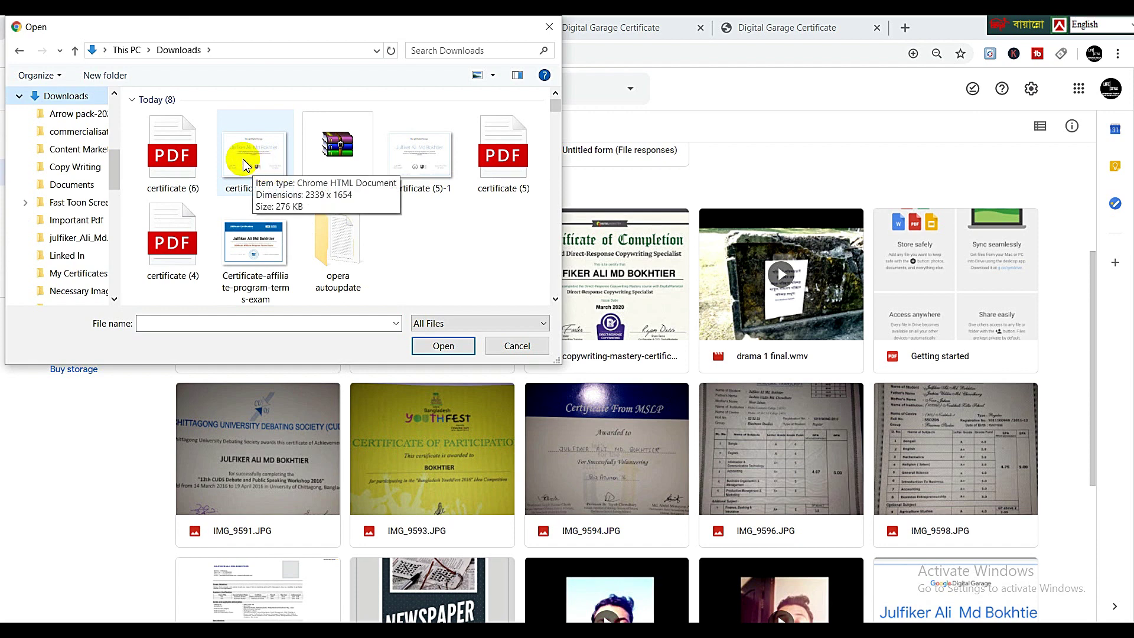
{"action": "left_click", "coordinate": [242, 165]}
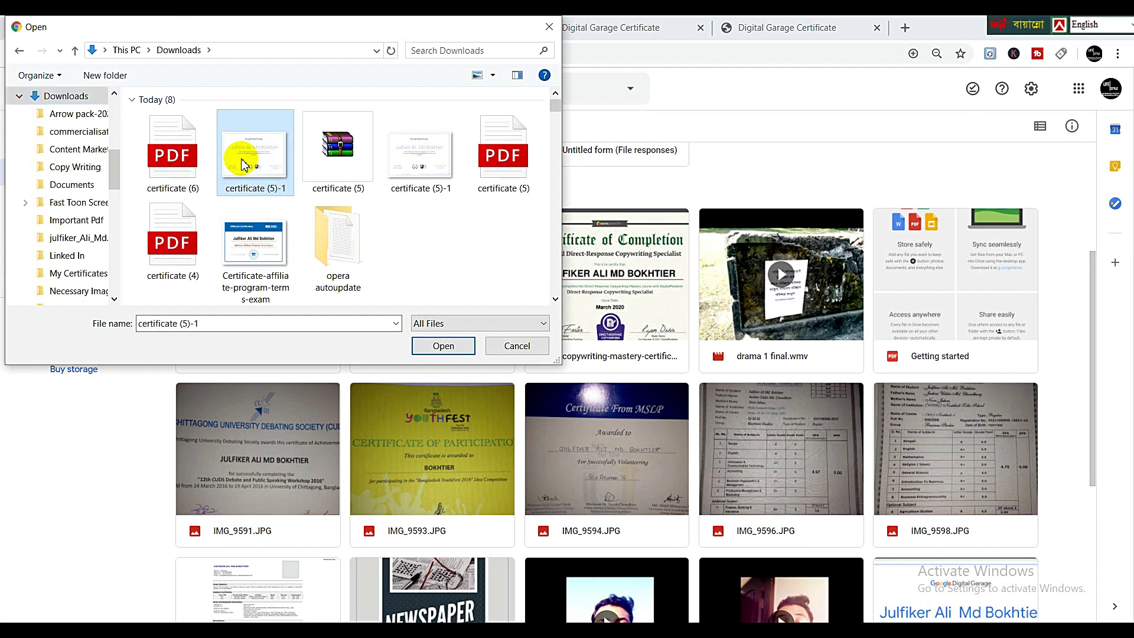
{"action": "left_click", "coordinate": [180, 170]}
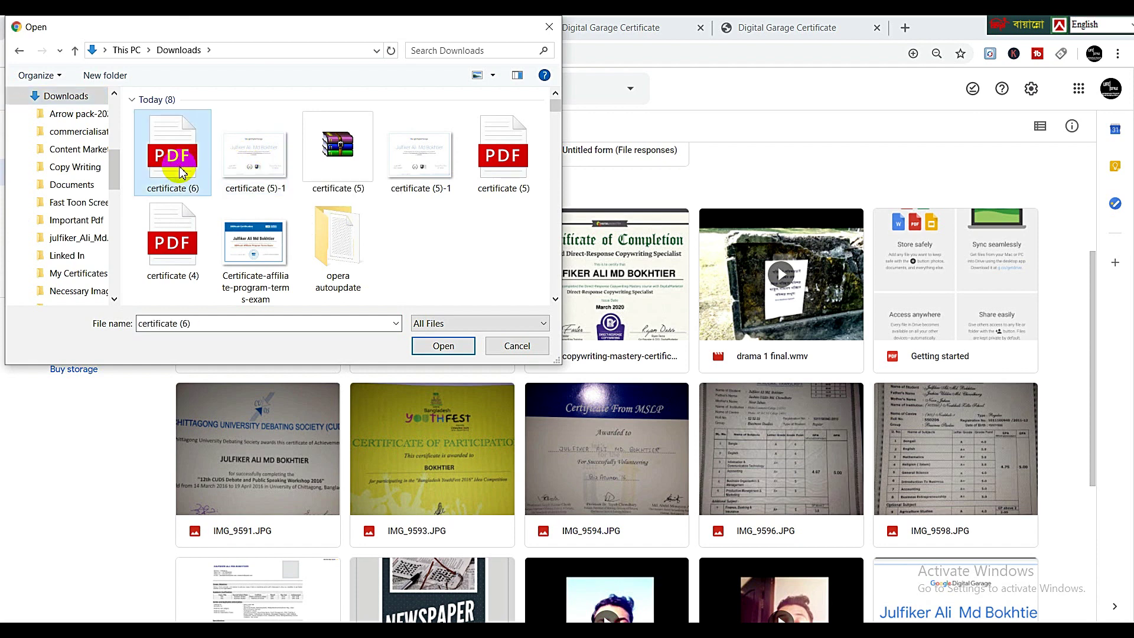
{"action": "left_click", "coordinate": [444, 347]}
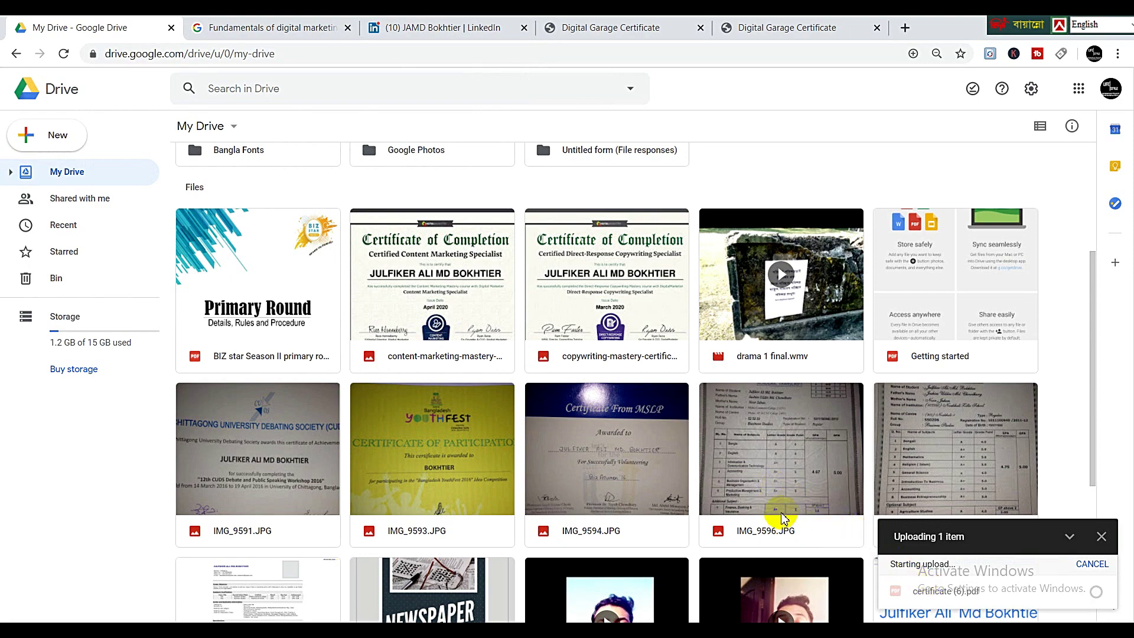
{"action": "scroll", "coordinate": [778, 512], "scroll_direction": "down", "scroll_amount": 2}
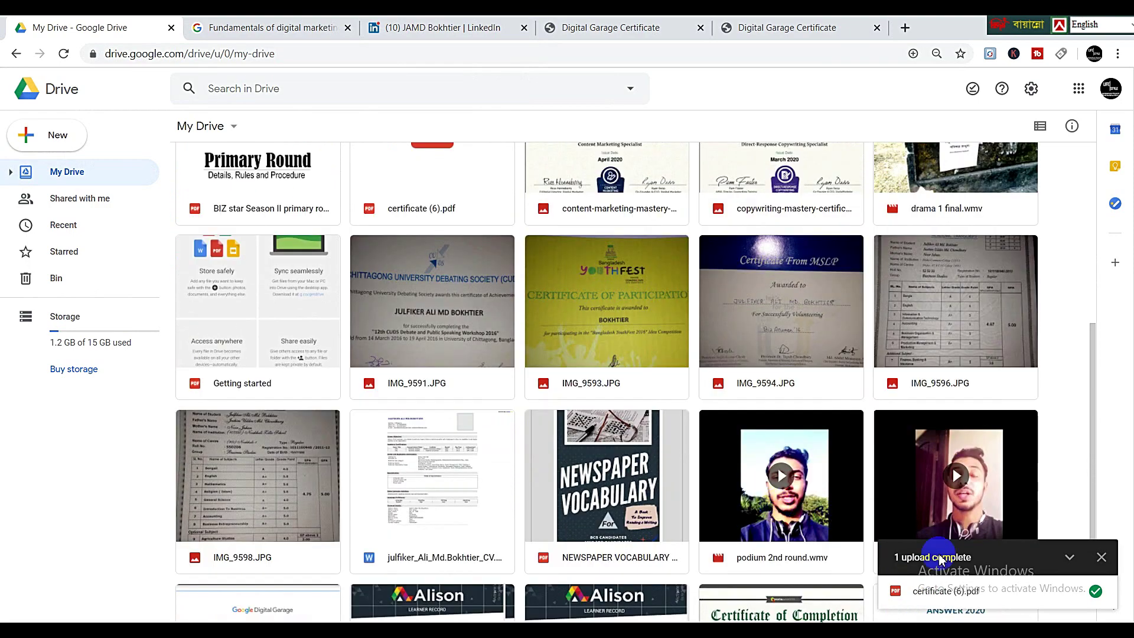
{"action": "scroll", "coordinate": [833, 461], "scroll_direction": "up", "scroll_amount": 1}
{"action": "scroll", "coordinate": [833, 461], "scroll_direction": "up", "scroll_amount": 1}
{"action": "scroll", "coordinate": [823, 450], "scroll_direction": "up", "scroll_amount": 1}
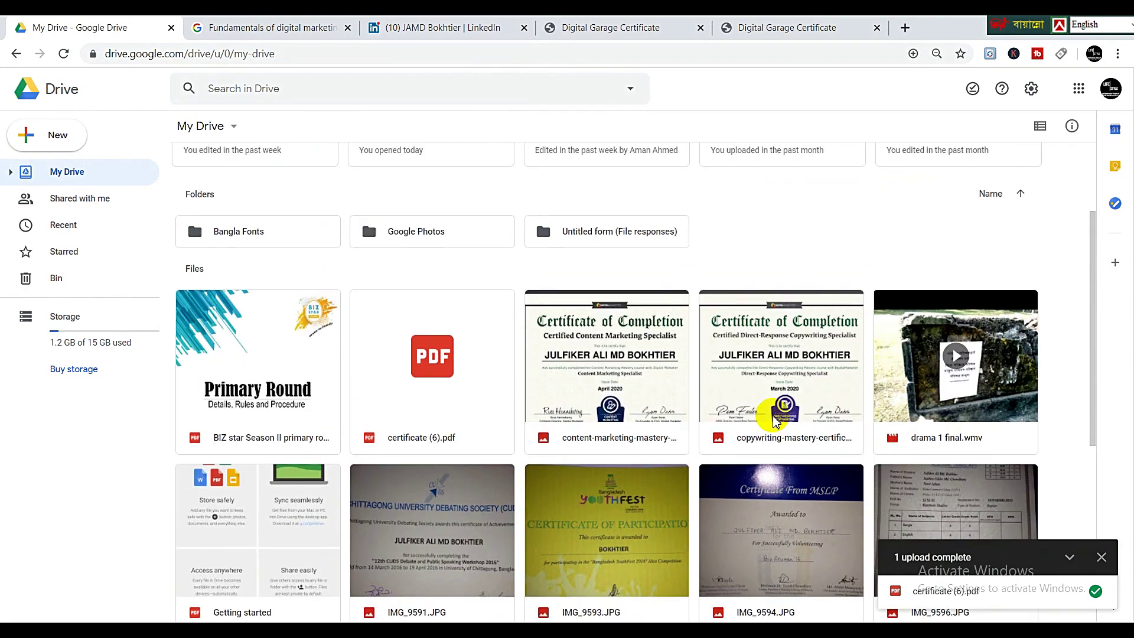
{"action": "scroll", "coordinate": [772, 409], "scroll_direction": "up", "scroll_amount": 1}
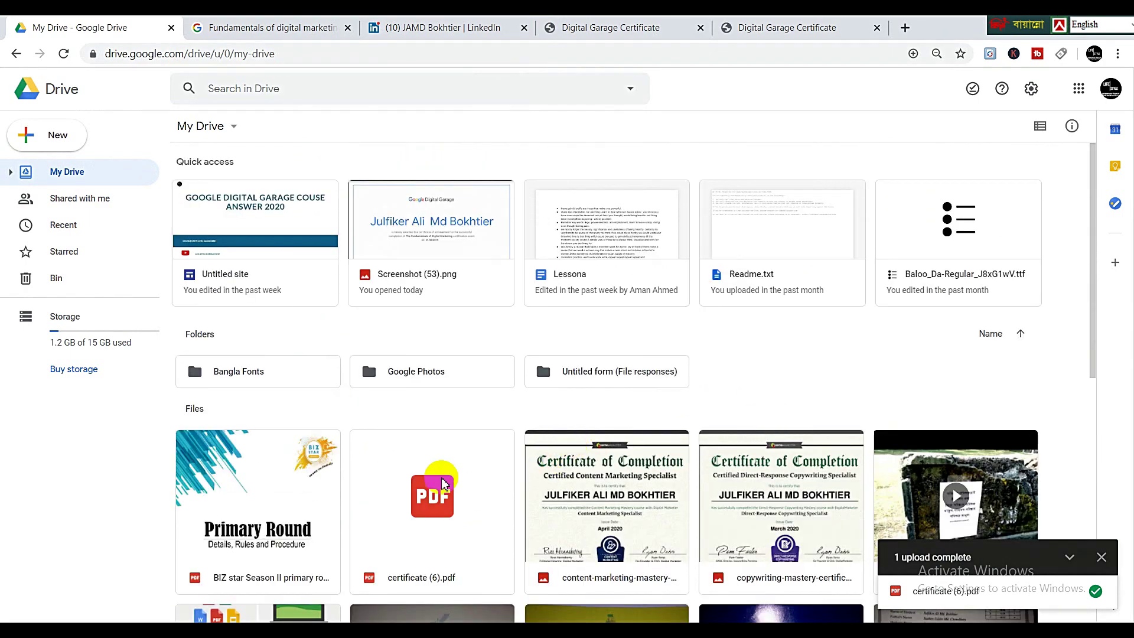
{"action": "scroll", "coordinate": [434, 470], "scroll_direction": "down", "scroll_amount": 2}
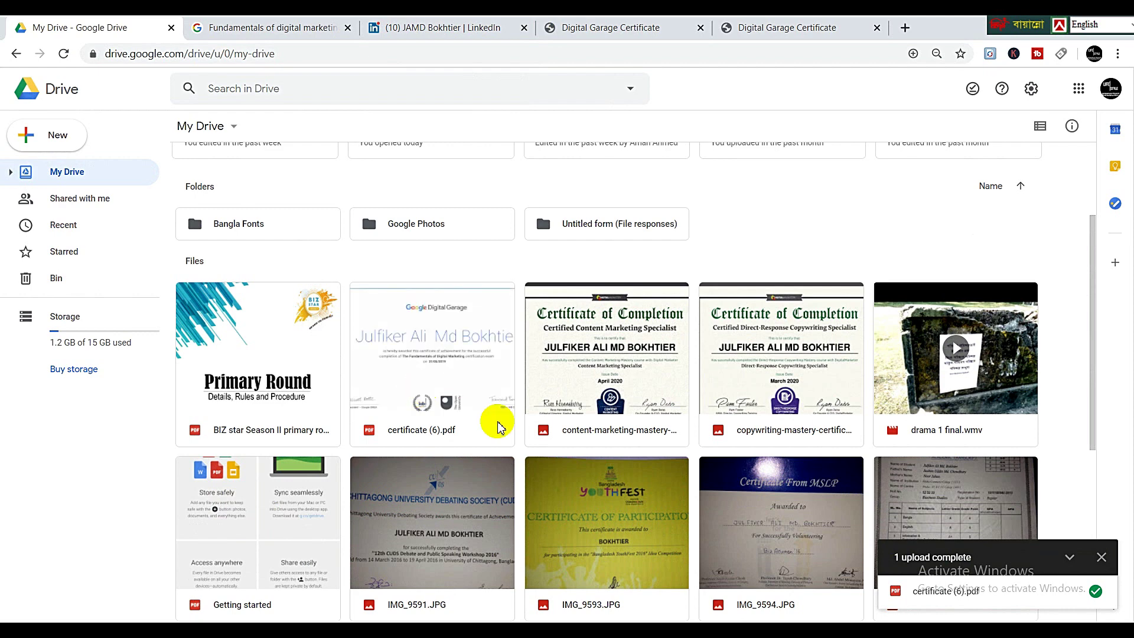
- Preview the uploaded certificate (6).pdf from the Drive Files grid
{"action": "double_click", "coordinate": [431, 362]}
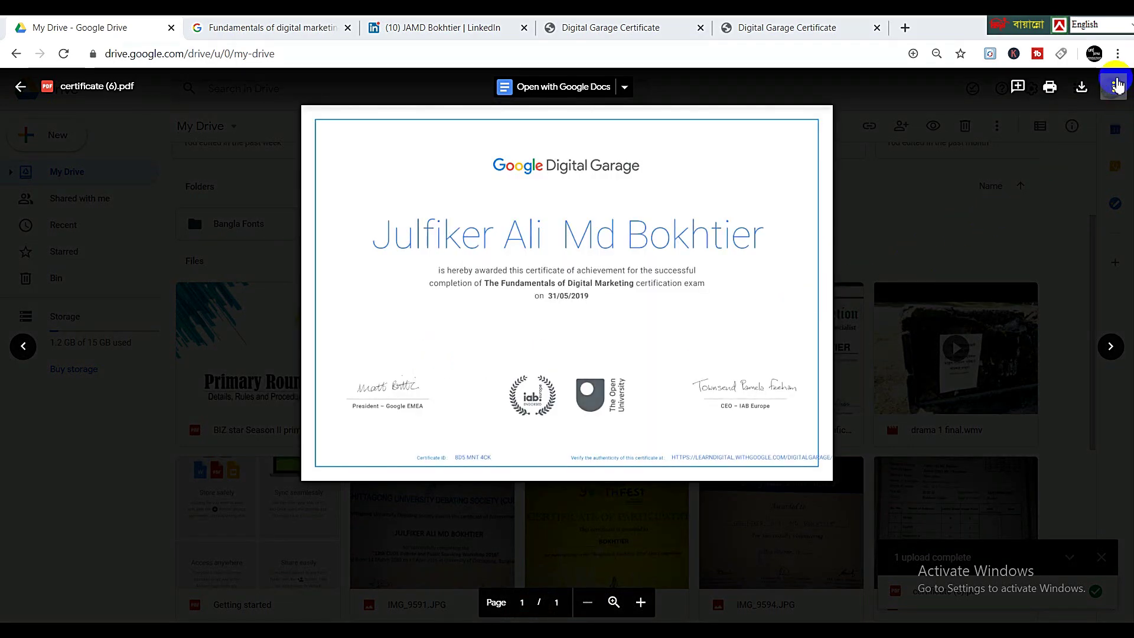
- Turn on link sharing for certificate (6).pdf, copy the link, and return to LinkedIn
{"action": "left_click", "coordinate": [1115, 86]}
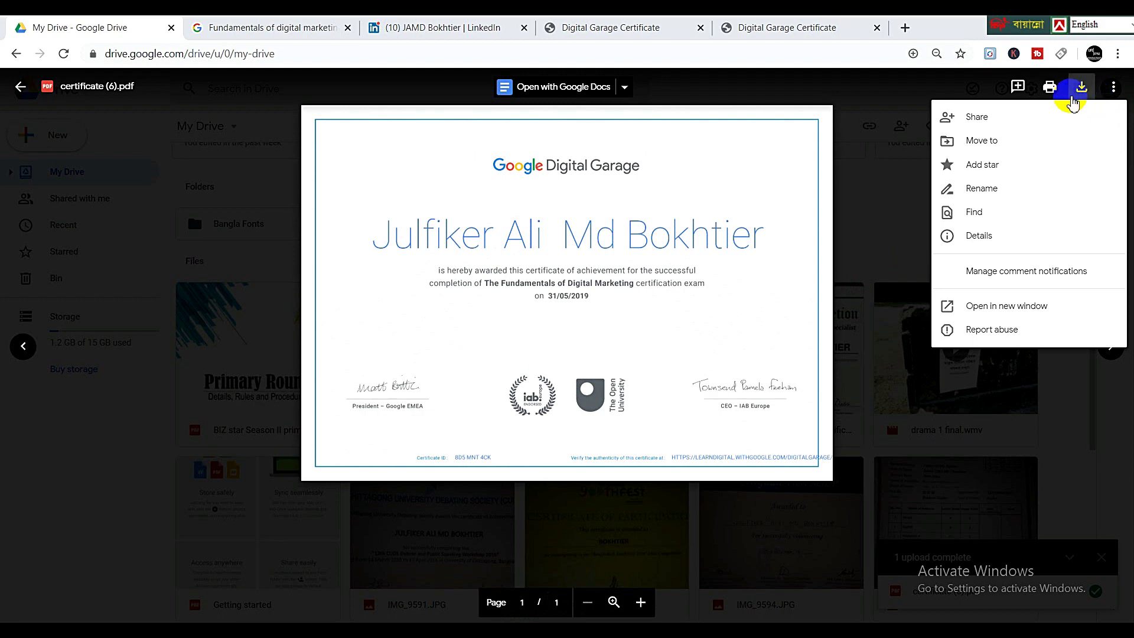
{"action": "left_click", "coordinate": [1000, 114]}
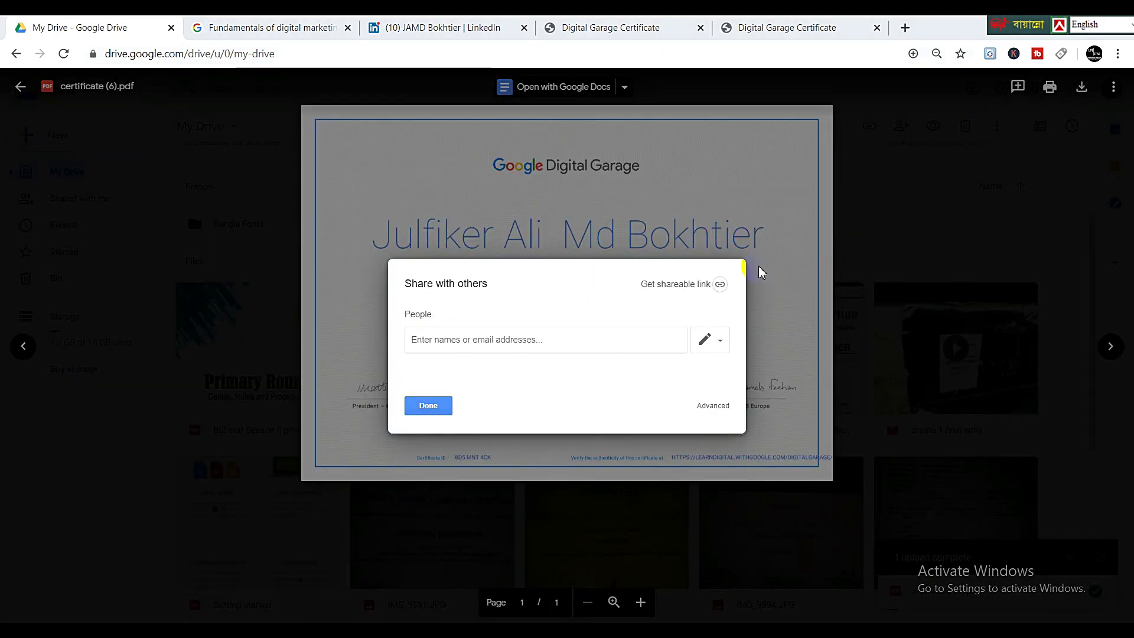
{"action": "left_click", "coordinate": [718, 285]}
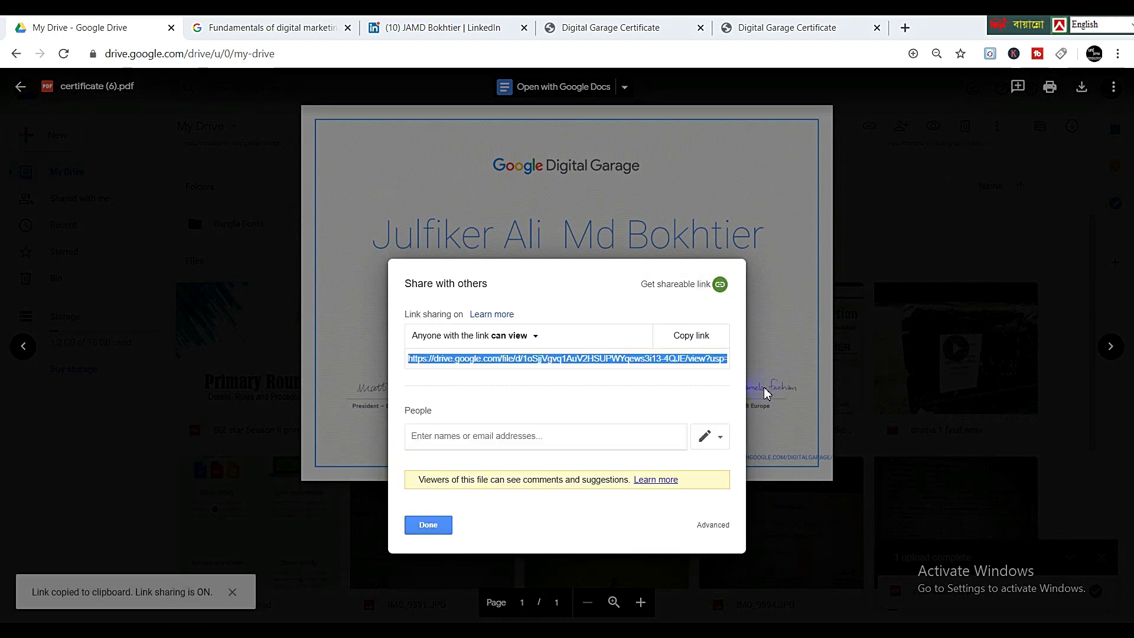
{"action": "left_click", "coordinate": [691, 343]}
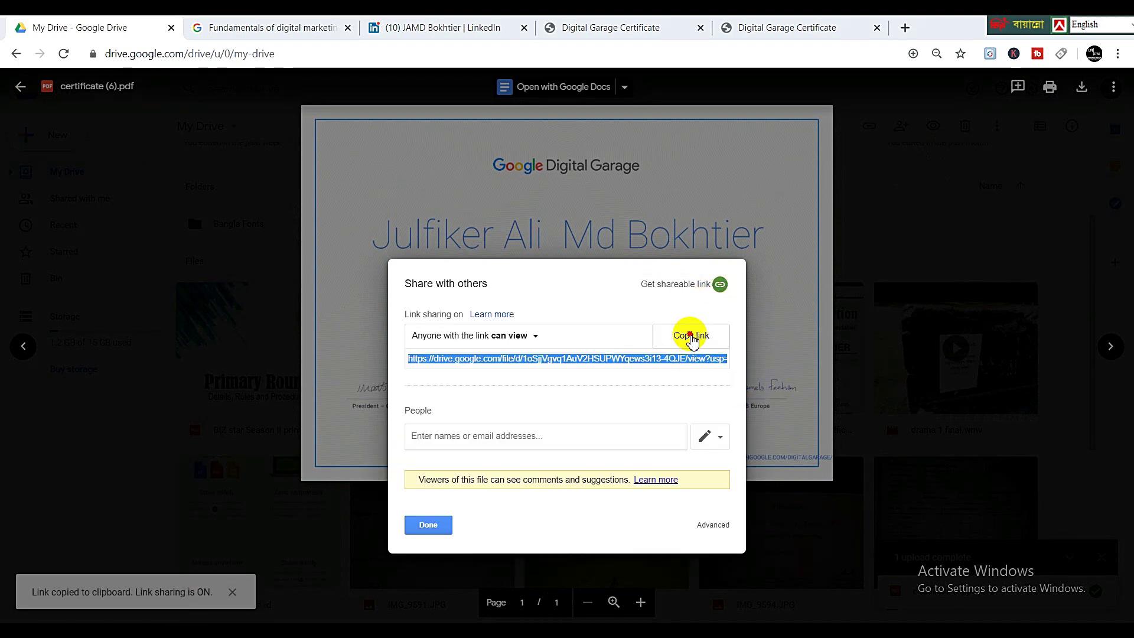
{"action": "left_click", "coordinate": [433, 30]}
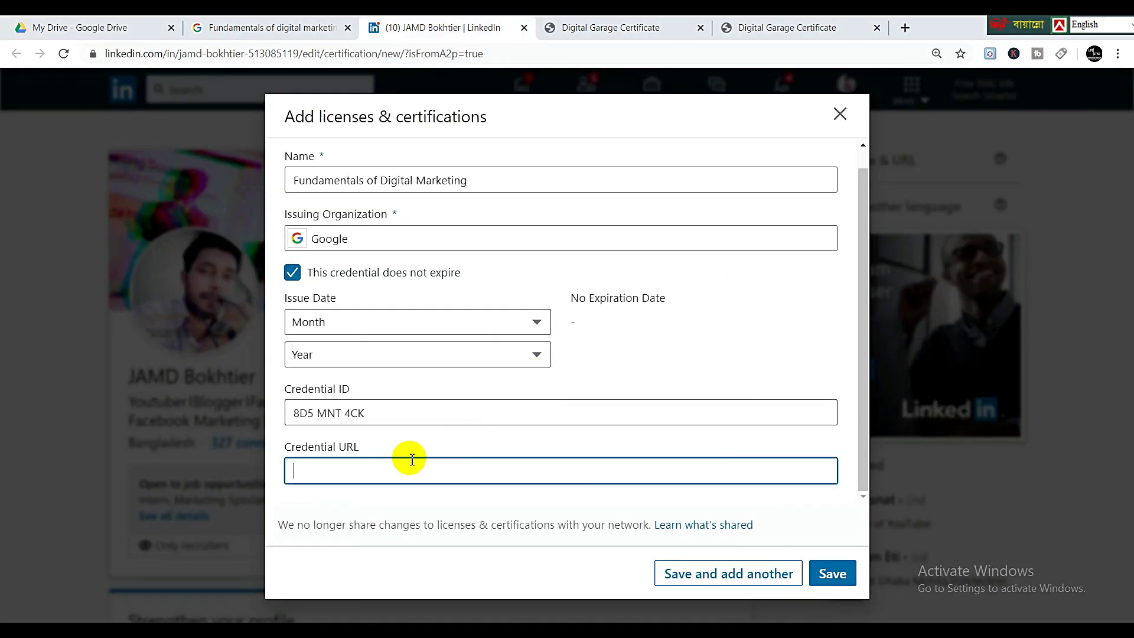
- Paste the Drive share link as the Credential URL and save the certification
{"action": "left_click", "coordinate": [398, 471]}
{"action": "right_click", "coordinate": [398, 472]}
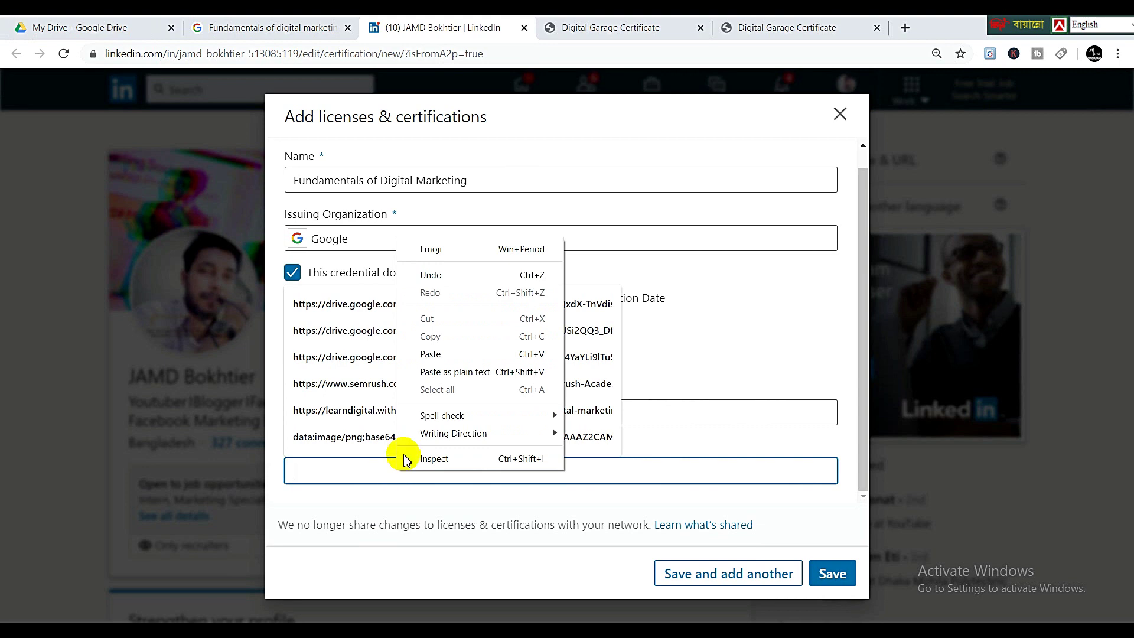
{"action": "left_click", "coordinate": [450, 349]}
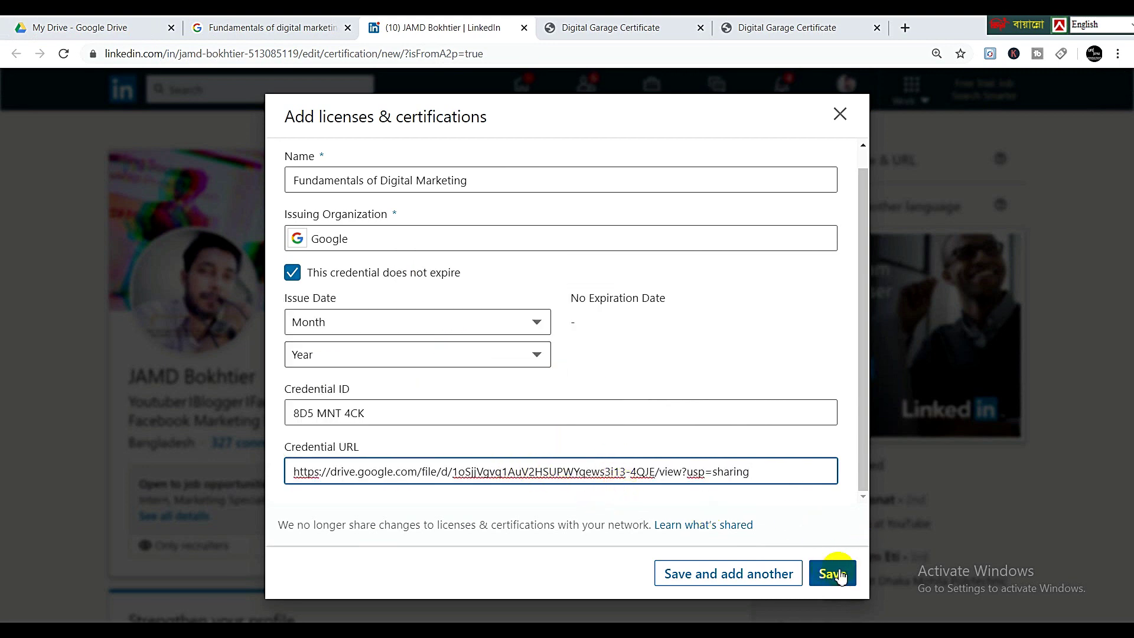
{"action": "left_click", "coordinate": [838, 577]}
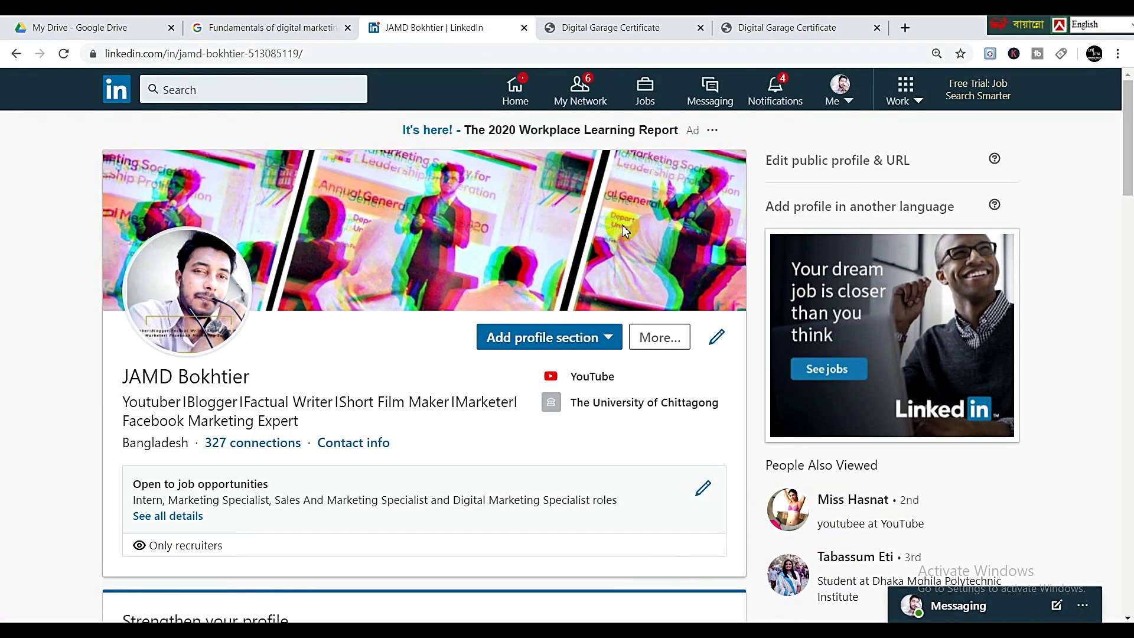
{"action": "scroll", "coordinate": [620, 222], "scroll_direction": "down", "scroll_amount": 2}
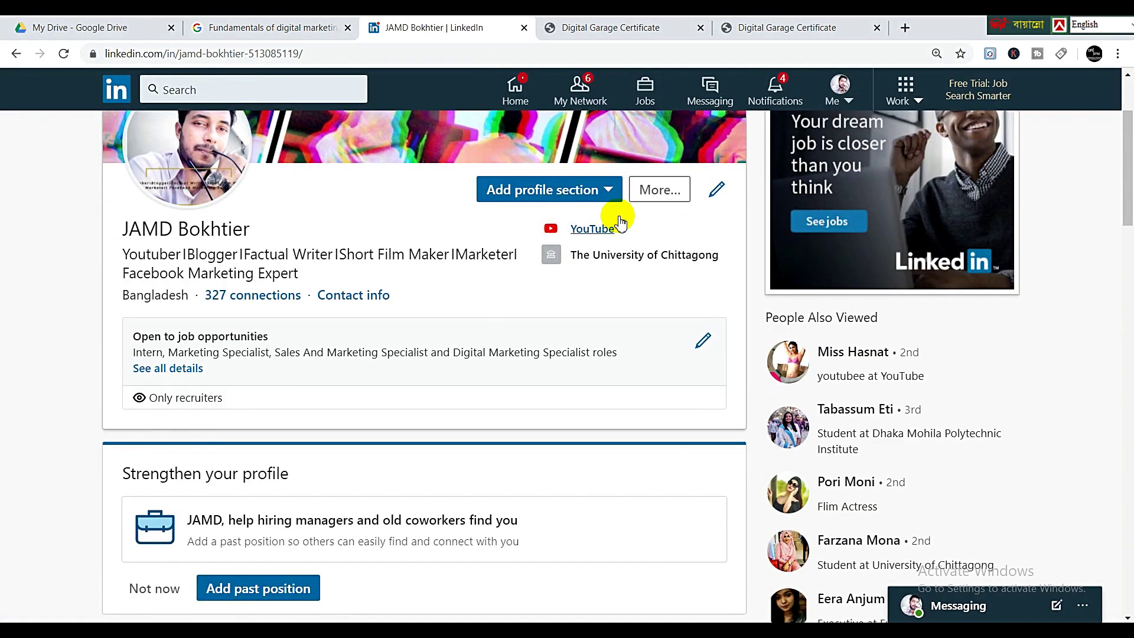
{"action": "scroll", "coordinate": [619, 222], "scroll_direction": "down", "scroll_amount": 3}
{"action": "scroll", "coordinate": [620, 222], "scroll_direction": "down", "scroll_amount": 2}
{"action": "scroll", "coordinate": [620, 221], "scroll_direction": "down", "scroll_amount": 2}
{"action": "scroll", "coordinate": [619, 221], "scroll_direction": "down", "scroll_amount": 2}
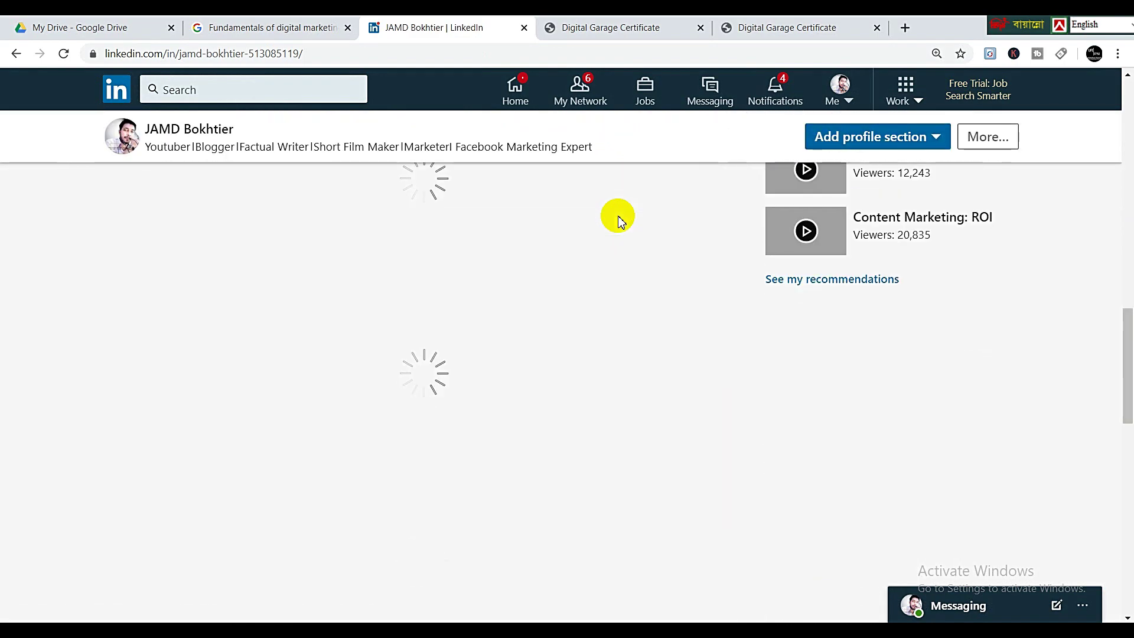
{"action": "scroll", "coordinate": [619, 222], "scroll_direction": "down", "scroll_amount": 2}
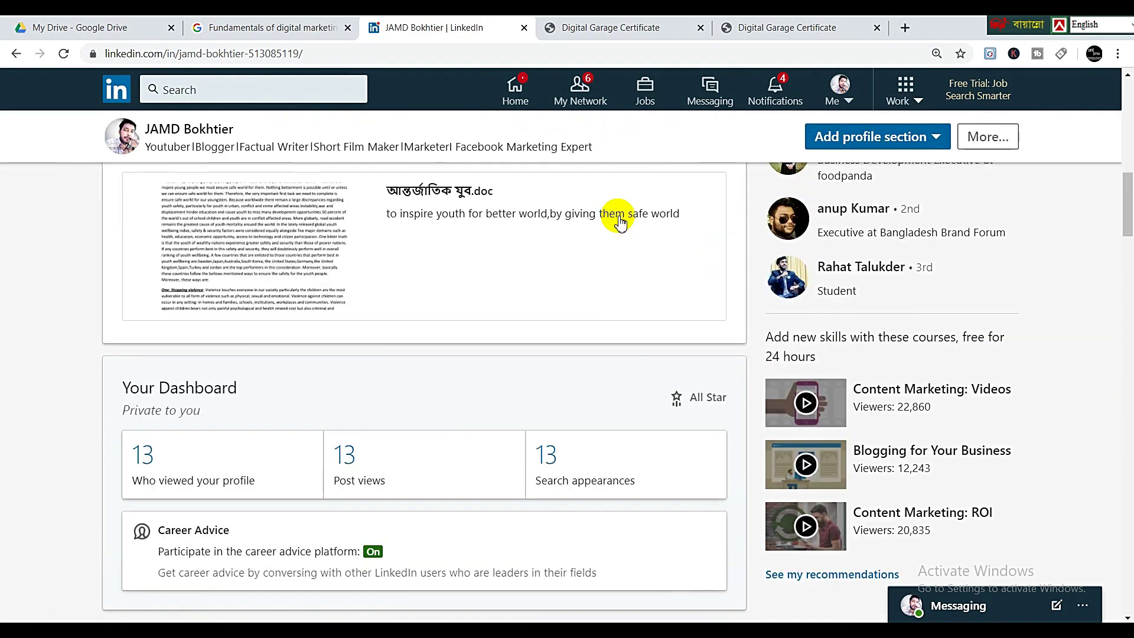
{"action": "scroll", "coordinate": [619, 221], "scroll_direction": "down", "scroll_amount": 3}
{"action": "scroll", "coordinate": [620, 221], "scroll_direction": "down", "scroll_amount": 3}
{"action": "scroll", "coordinate": [620, 221], "scroll_direction": "down", "scroll_amount": 2}
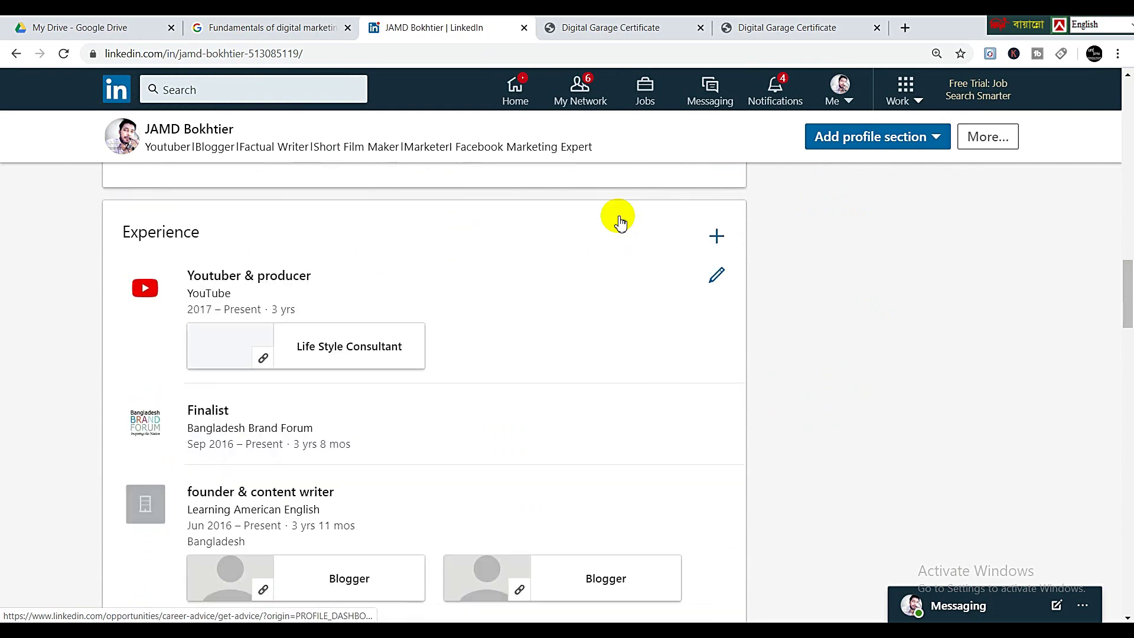
{"action": "scroll", "coordinate": [619, 222], "scroll_direction": "down", "scroll_amount": 2}
{"action": "scroll", "coordinate": [620, 221], "scroll_direction": "down", "scroll_amount": 3}
{"action": "scroll", "coordinate": [620, 223], "scroll_direction": "down", "scroll_amount": 3}
{"action": "scroll", "coordinate": [620, 221], "scroll_direction": "down", "scroll_amount": 2}
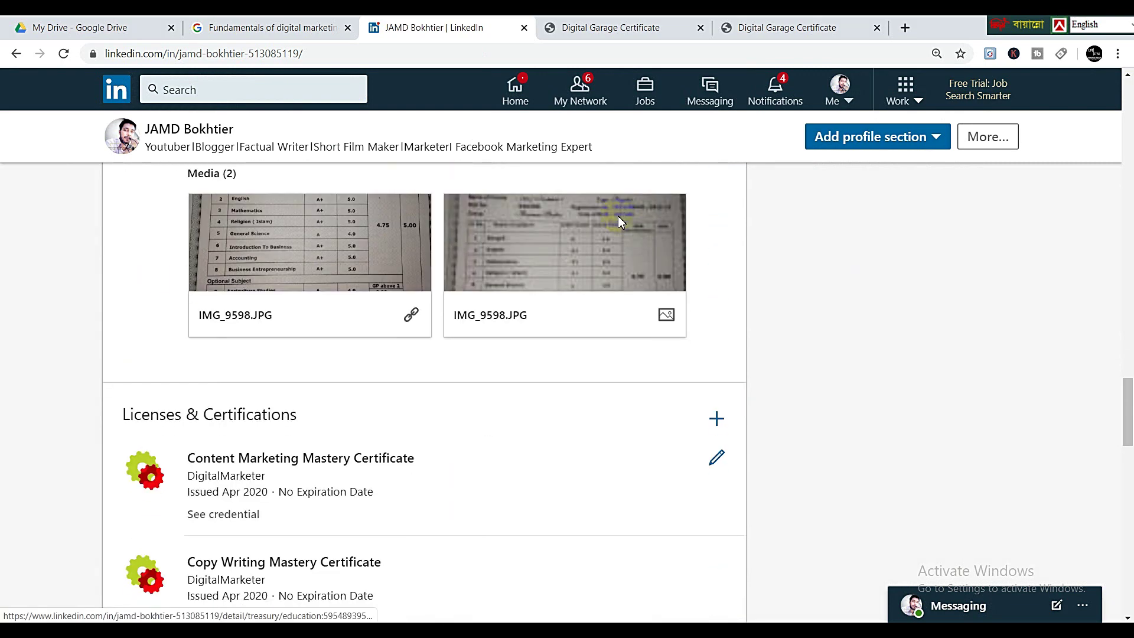
{"action": "scroll", "coordinate": [617, 220], "scroll_direction": "down", "scroll_amount": 2}
{"action": "scroll", "coordinate": [425, 235], "scroll_direction": "down", "scroll_amount": 1}
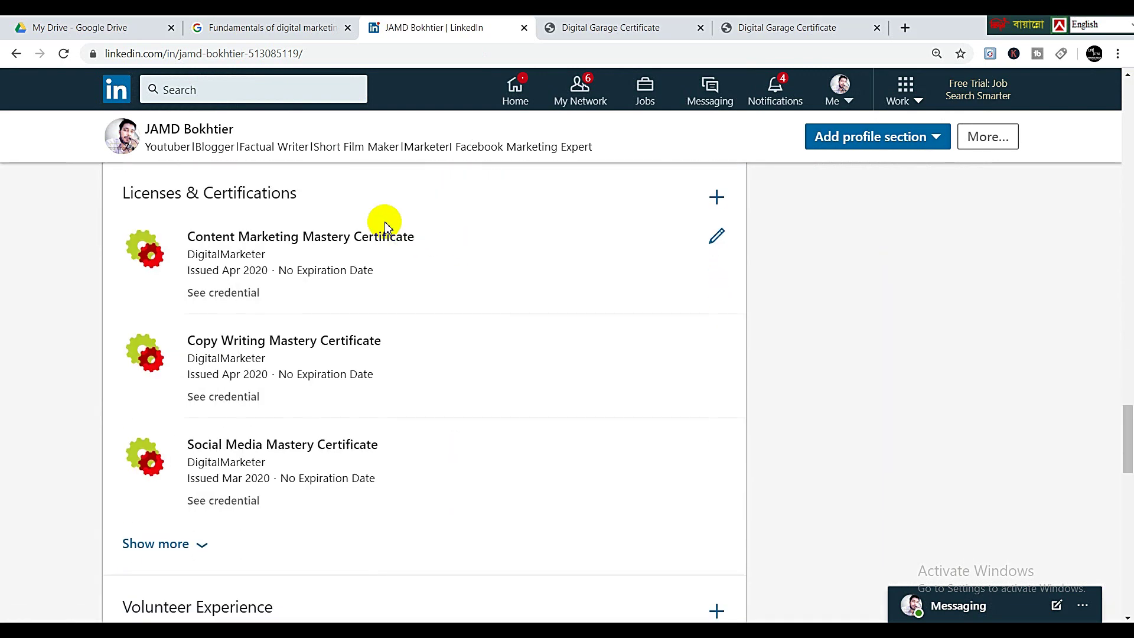
{"action": "scroll", "coordinate": [420, 269], "scroll_direction": "down", "scroll_amount": 2}
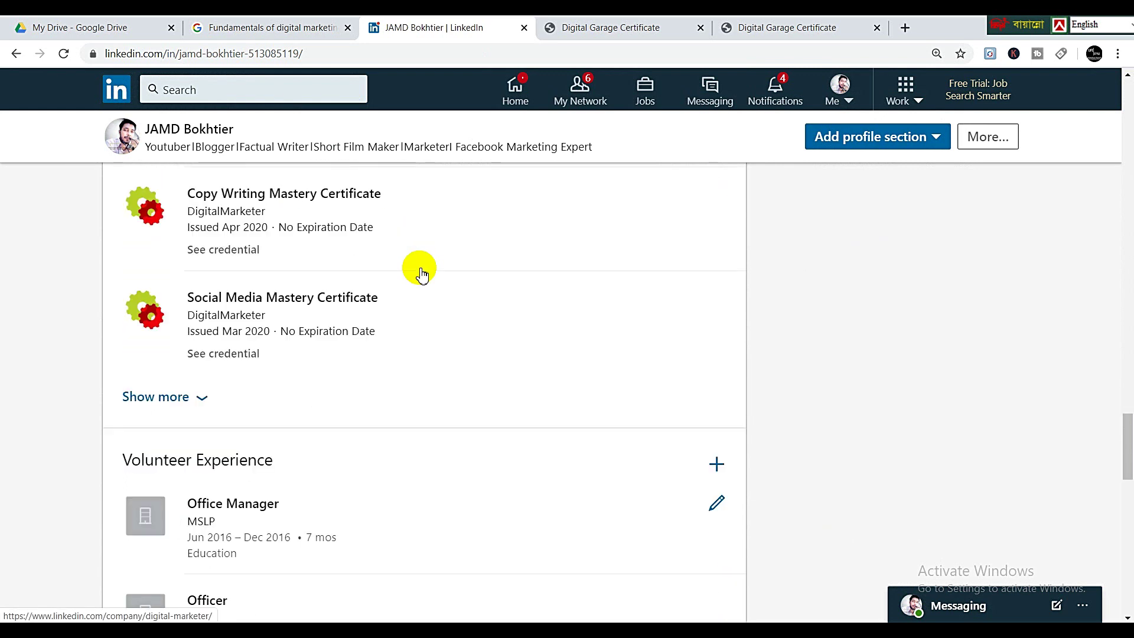
- Expand Licenses & Certifications to reveal the new Fundamentals of Digital Marketing certificate from Google
{"action": "left_click", "coordinate": [201, 401]}
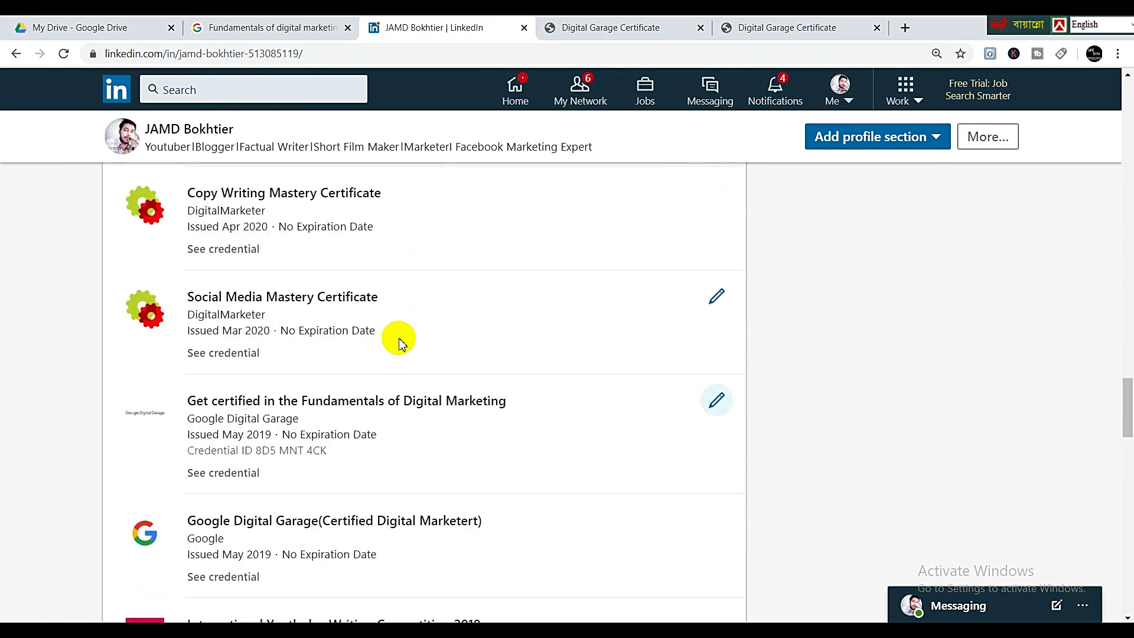
{"action": "scroll", "coordinate": [398, 340], "scroll_direction": "down", "scroll_amount": 2}
{"action": "scroll", "coordinate": [410, 331], "scroll_direction": "down", "scroll_amount": 4}
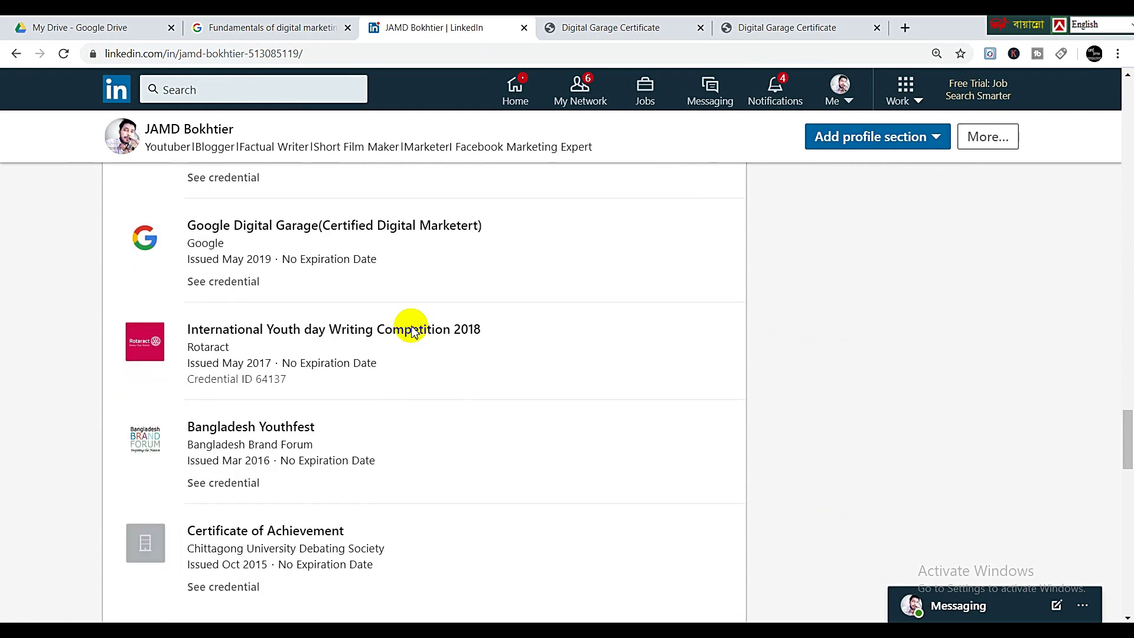
{"action": "scroll", "coordinate": [408, 331], "scroll_direction": "down", "scroll_amount": 2}
{"action": "scroll", "coordinate": [408, 331], "scroll_direction": "down", "scroll_amount": 2}
{"action": "scroll", "coordinate": [414, 332], "scroll_direction": "down", "scroll_amount": 1}
{"action": "scroll", "coordinate": [413, 332], "scroll_direction": "up", "scroll_amount": 2}
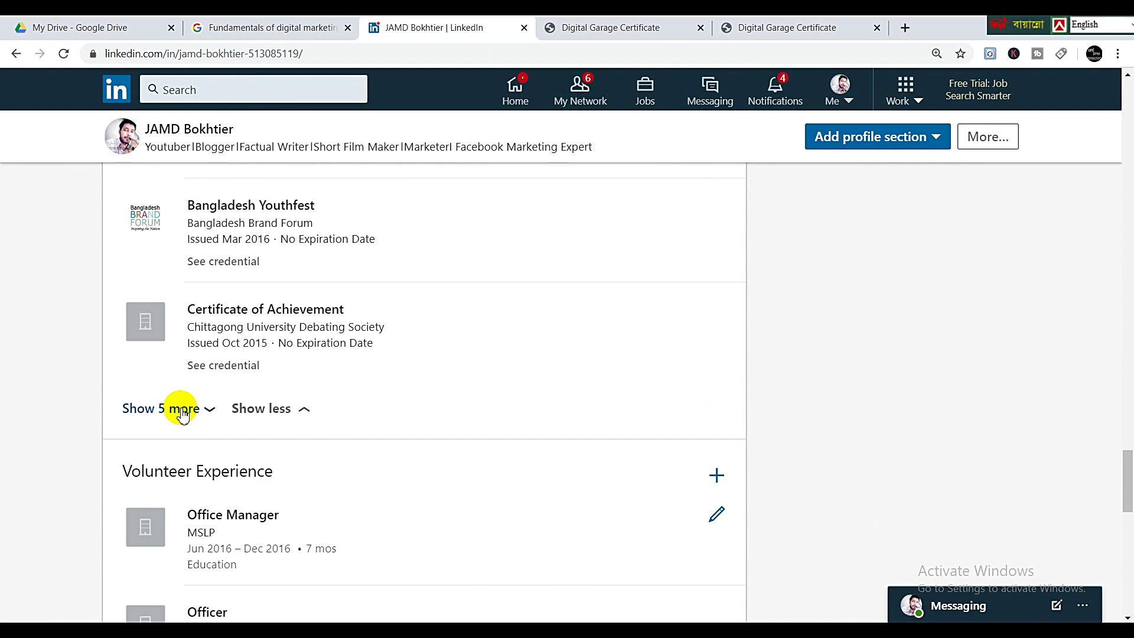
{"action": "left_click", "coordinate": [181, 409]}
{"action": "scroll", "coordinate": [537, 339], "scroll_direction": "down", "scroll_amount": 1}
{"action": "scroll", "coordinate": [519, 329], "scroll_direction": "down", "scroll_amount": 2}
{"action": "scroll", "coordinate": [516, 330], "scroll_direction": "down", "scroll_amount": 2}
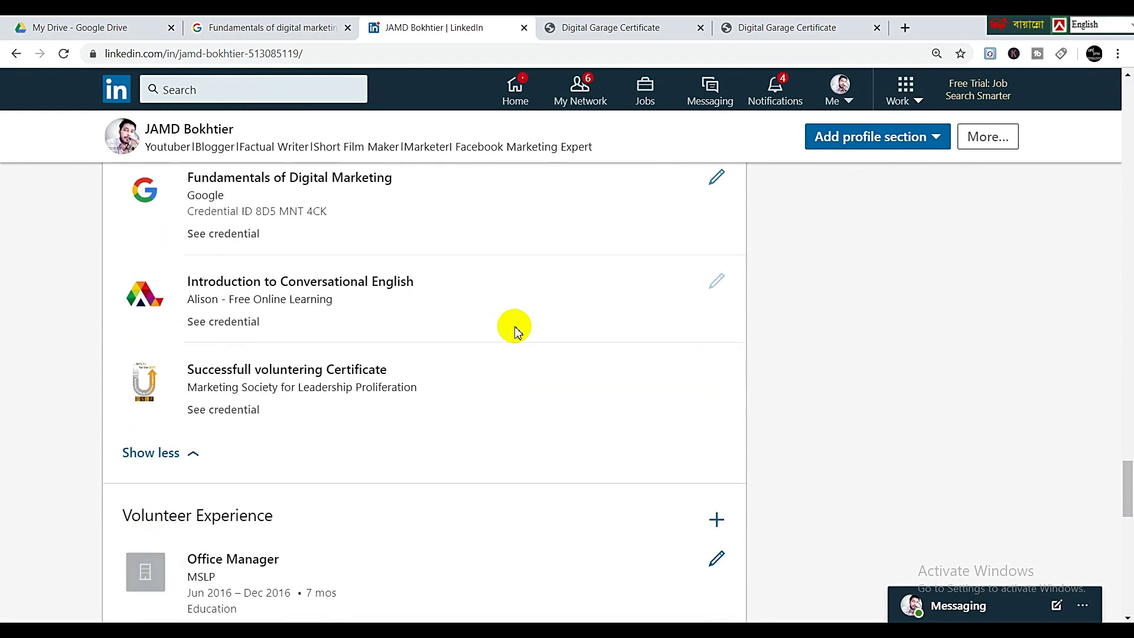
{"action": "scroll", "coordinate": [516, 329], "scroll_direction": "up", "scroll_amount": 1}
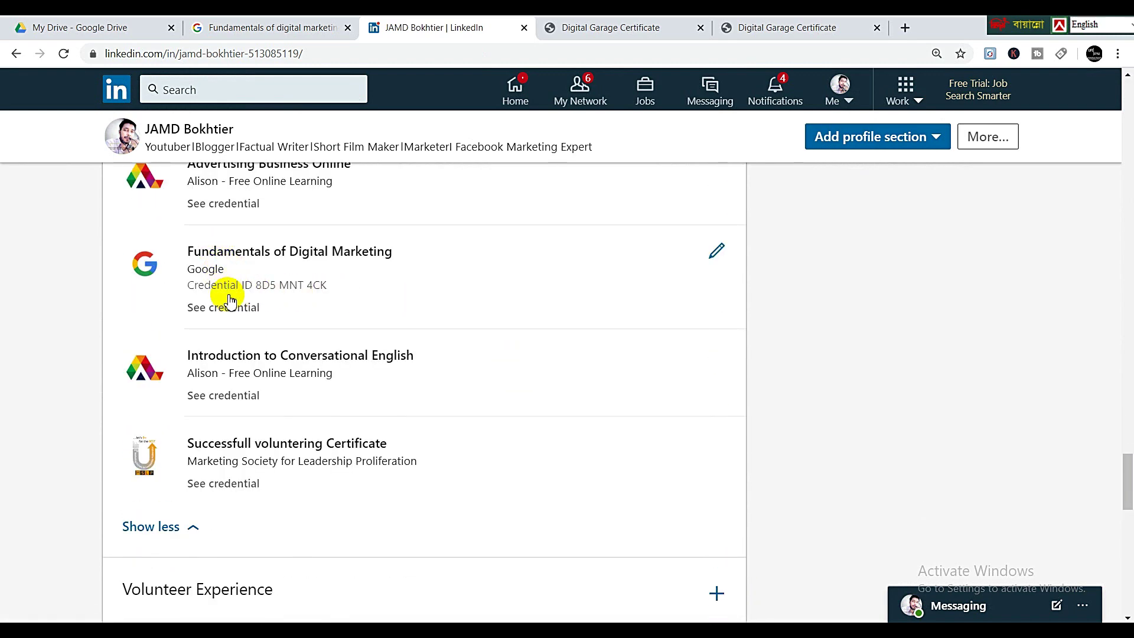